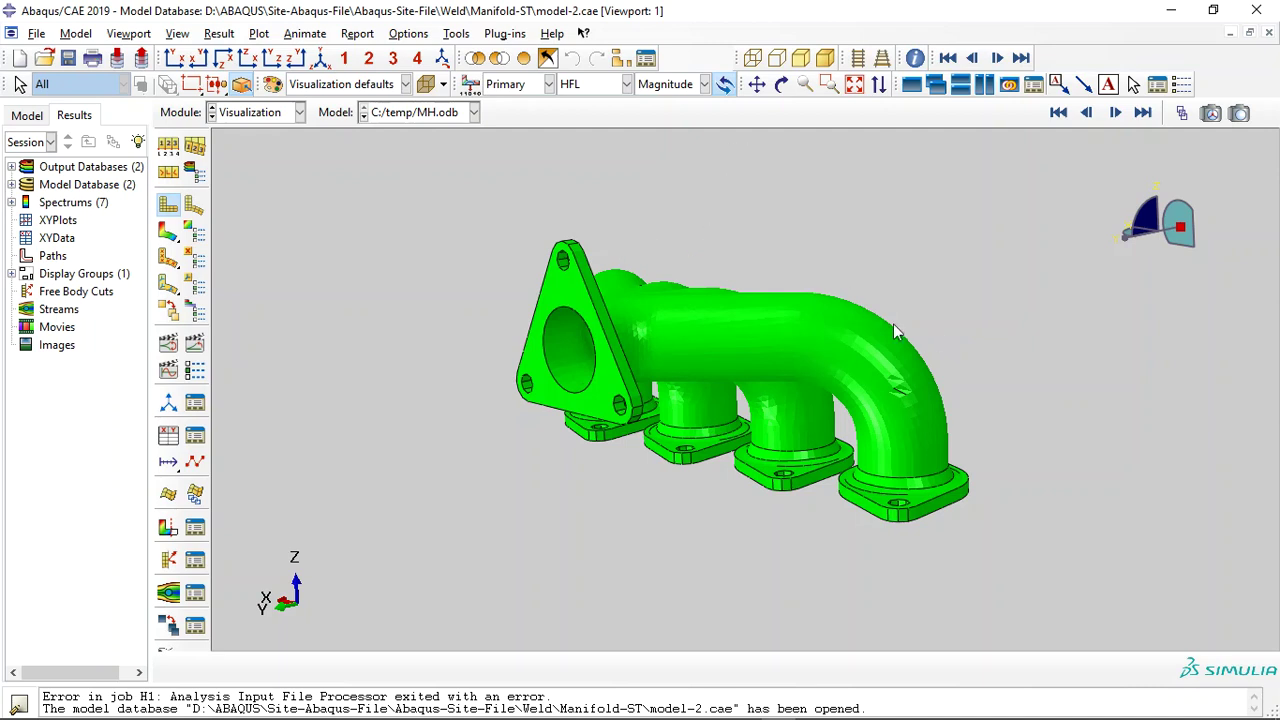
Rotate the manifold so the triangular flange and four outlet pipes face the viewer.
{"action": "left_click", "coordinate": [781, 84]}
{"action": "mouse_move", "coordinate": [778, 425]}
{"action": "left_mouse_down"}
{"action": "mouse_move", "coordinate": [785, 443]}
{"action": "mouse_move", "coordinate": [808, 437]}
{"action": "mouse_move", "coordinate": [771, 428]}
{"action": "mouse_move", "coordinate": [716, 323]}
{"action": "mouse_move", "coordinate": [740, 266]}
{"action": "mouse_move", "coordinate": [749, 391]}
{"action": "mouse_move", "coordinate": [611, 394]}
{"action": "mouse_move", "coordinate": [631, 441]}
{"action": "mouse_move", "coordinate": [663, 394]}
{"action": "mouse_move", "coordinate": [734, 371]}
{"action": "mouse_move", "coordinate": [729, 286]}
{"action": "mouse_move", "coordinate": [752, 344]}
{"action": "mouse_move", "coordinate": [674, 403]}
{"action": "mouse_move", "coordinate": [665, 394]}
{"action": "mouse_move", "coordinate": [728, 367]}
{"action": "mouse_move", "coordinate": [737, 349]}
{"action": "left_mouse_up"}
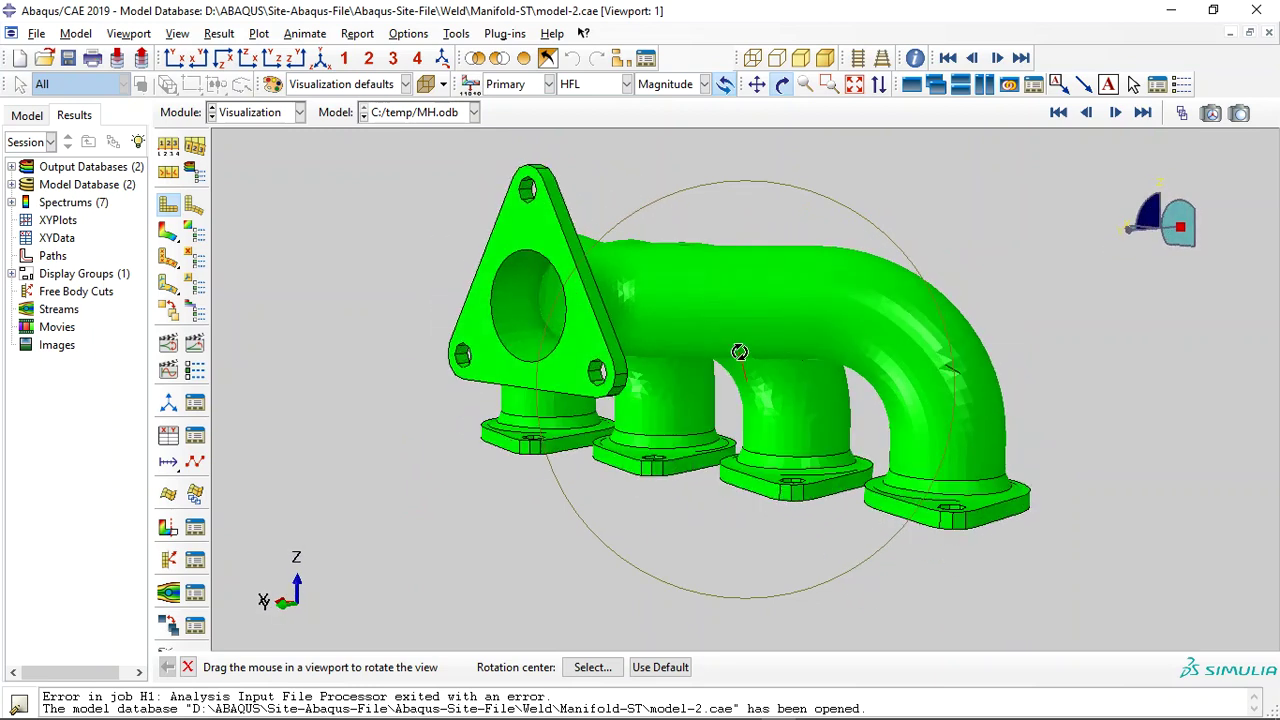
{"action": "key", "text": "Escape"}
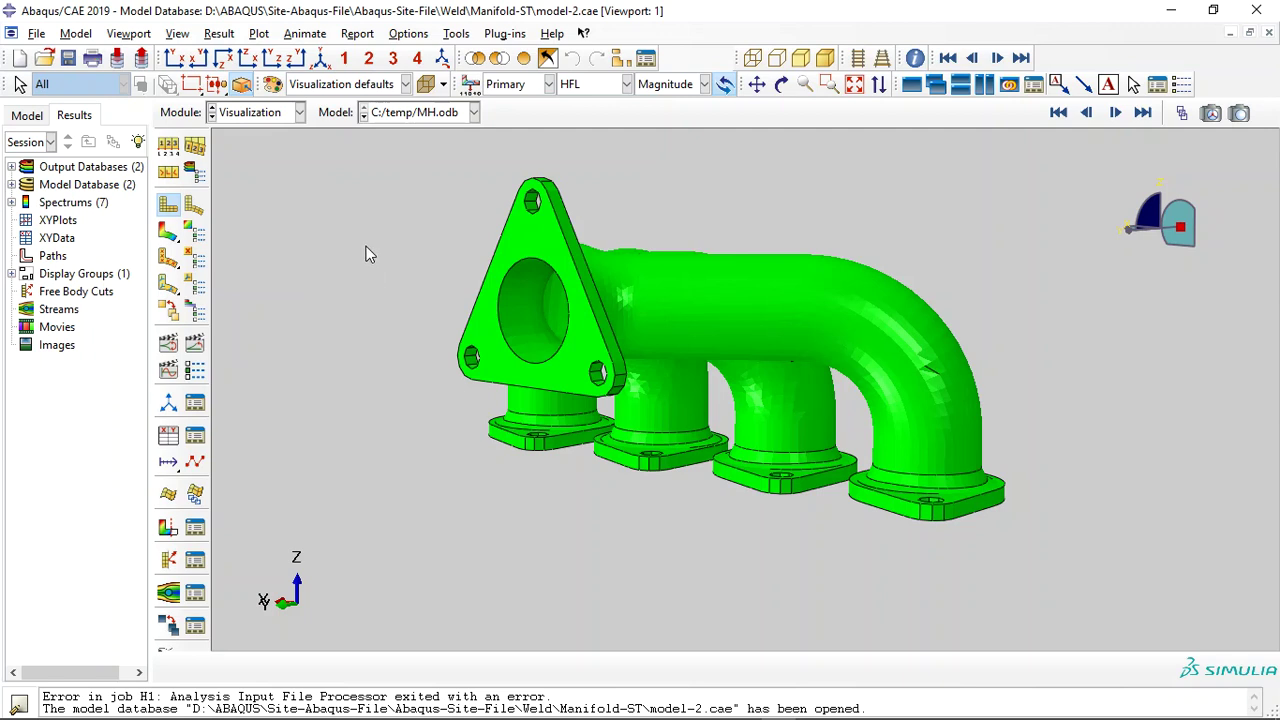
Plot heat-flux contours, then compare TEMP and NT11, settling on the TEMP temperature contour.
{"action": "left_click", "coordinate": [168, 231]}
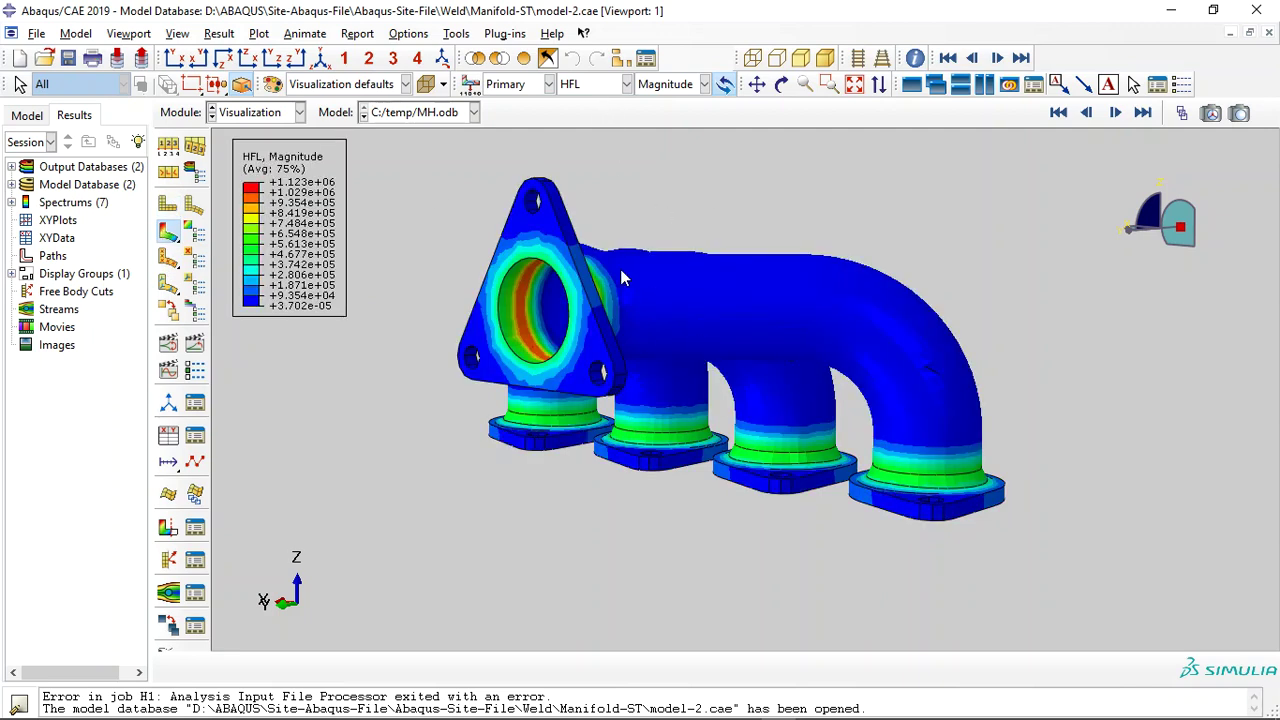
{"action": "left_click", "coordinate": [592, 84]}
{"action": "left_click", "coordinate": [582, 156]}
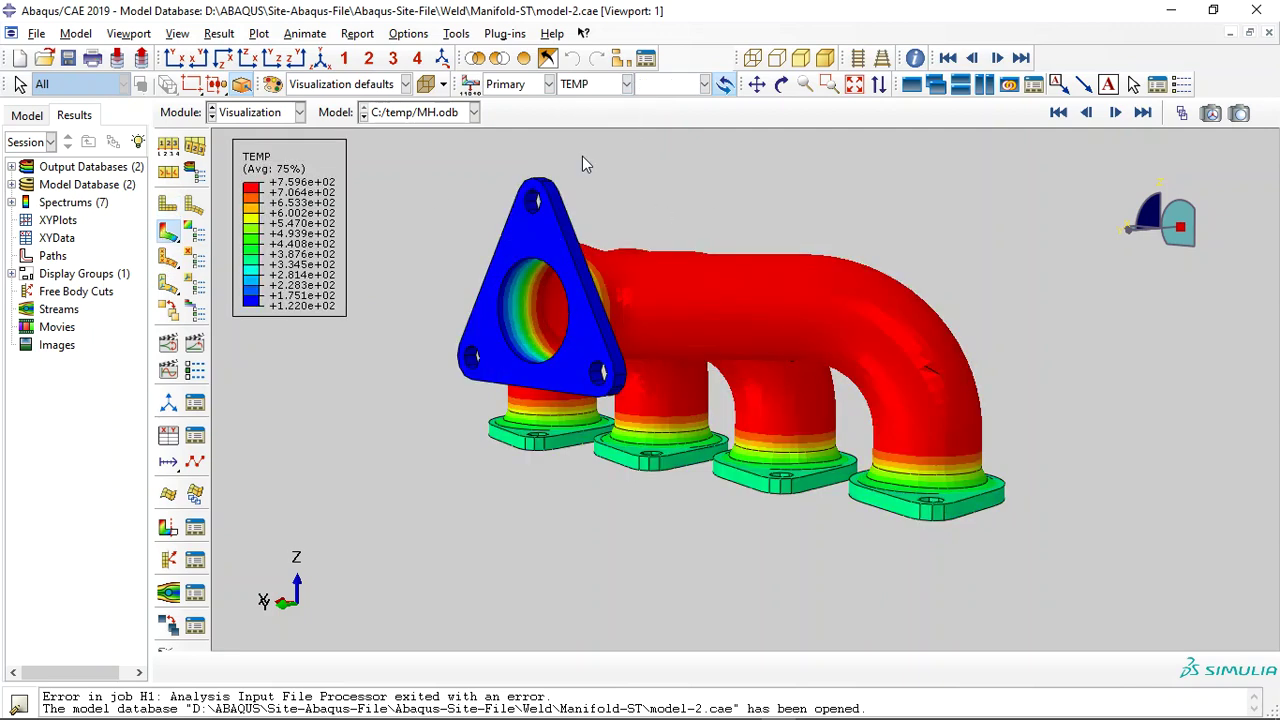
{"action": "left_click", "coordinate": [597, 85]}
{"action": "left_click", "coordinate": [573, 123]}
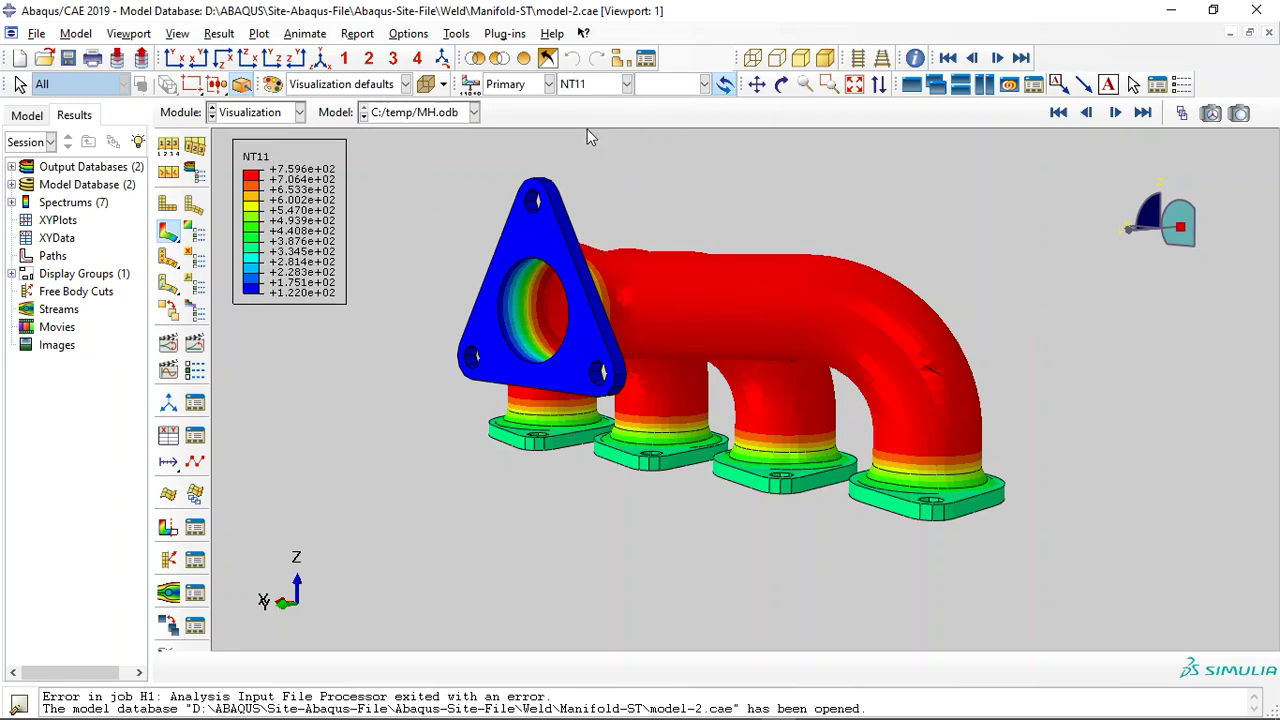
{"action": "left_click", "coordinate": [575, 86]}
{"action": "left_click", "coordinate": [574, 159]}
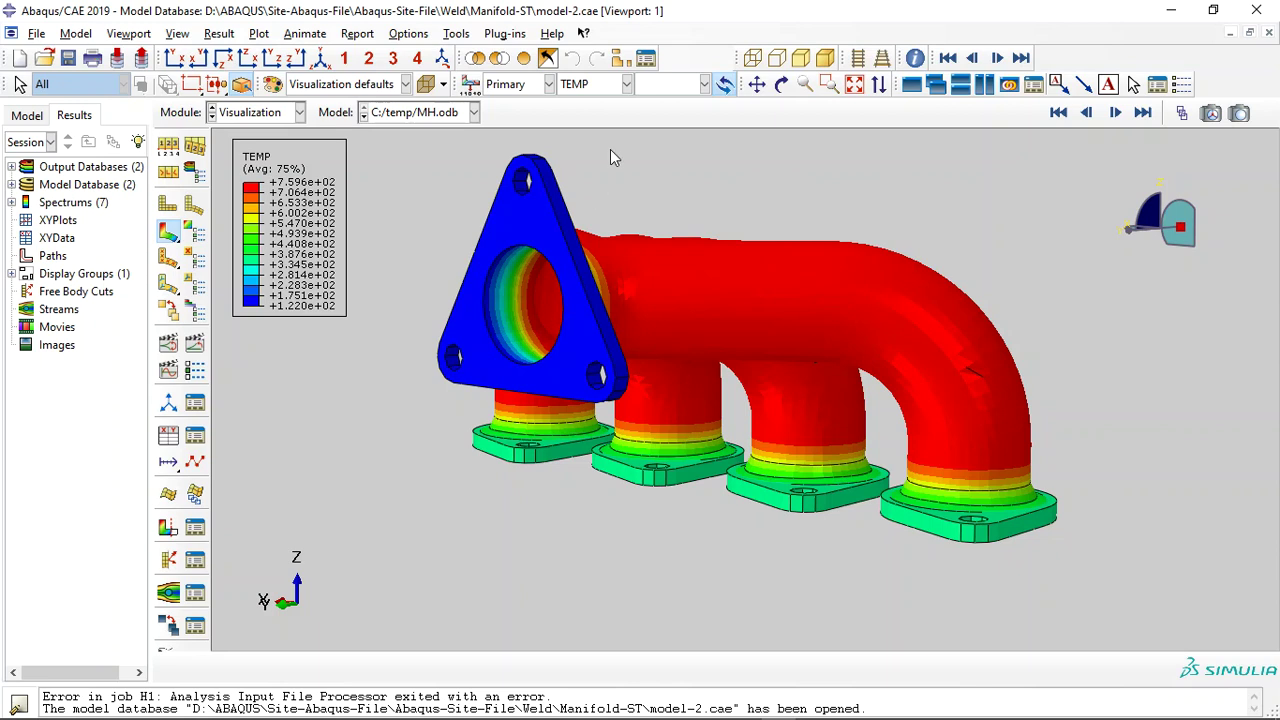
{"action": "left_click", "coordinate": [610, 86]}
{"action": "left_click", "coordinate": [437, 114]}
Load C:/temp/MS.odb and animate its Mises stress contours through Step-1.
{"action": "left_click", "coordinate": [440, 145]}
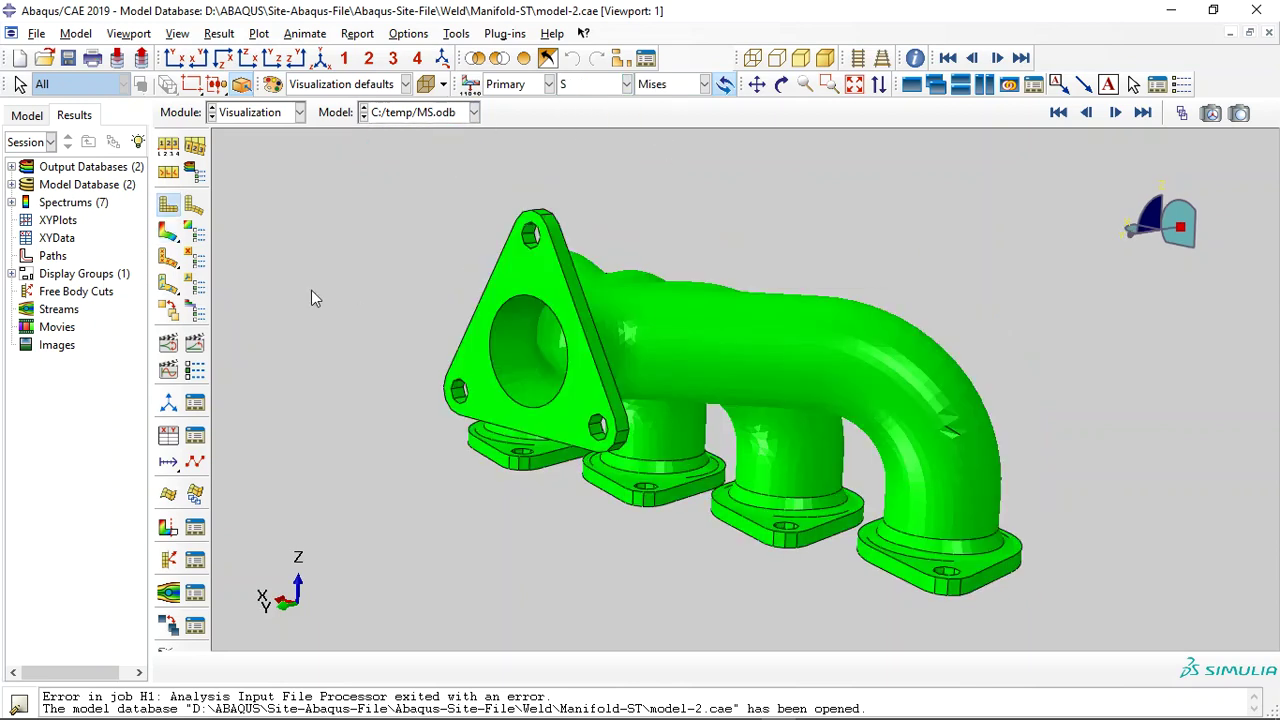
{"action": "left_click", "coordinate": [169, 231]}
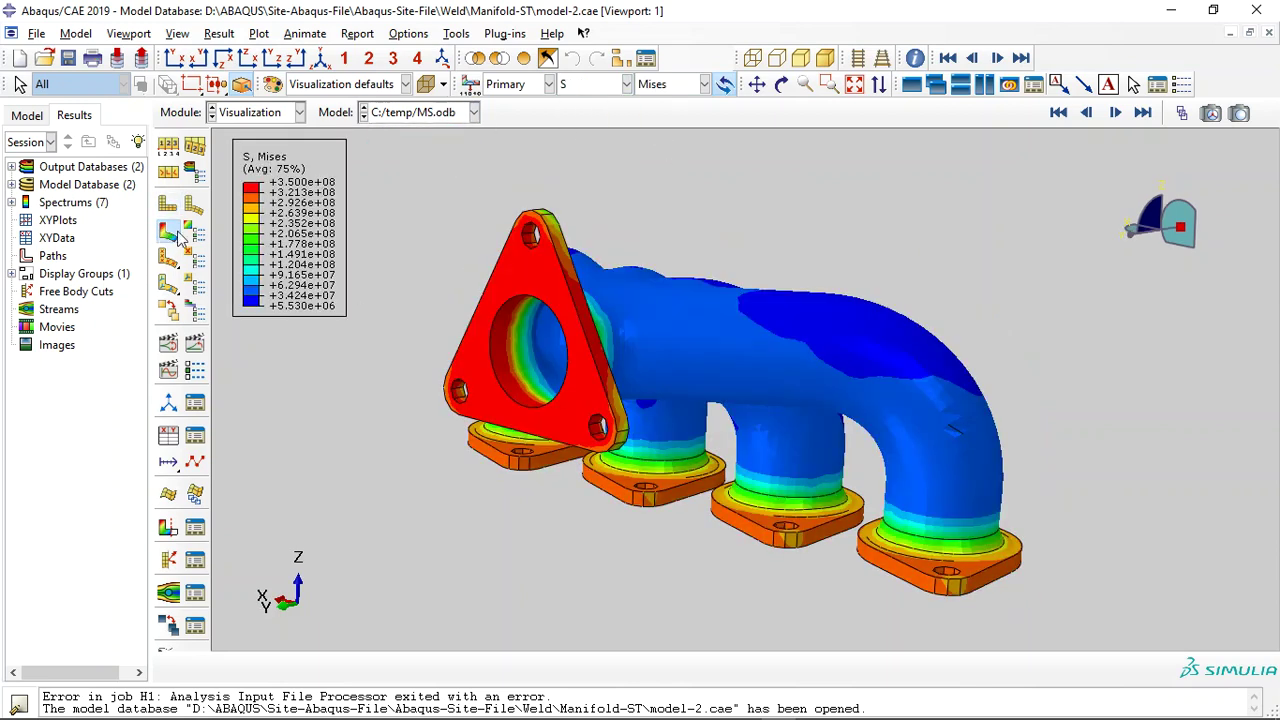
{"action": "left_click", "coordinate": [196, 343]}
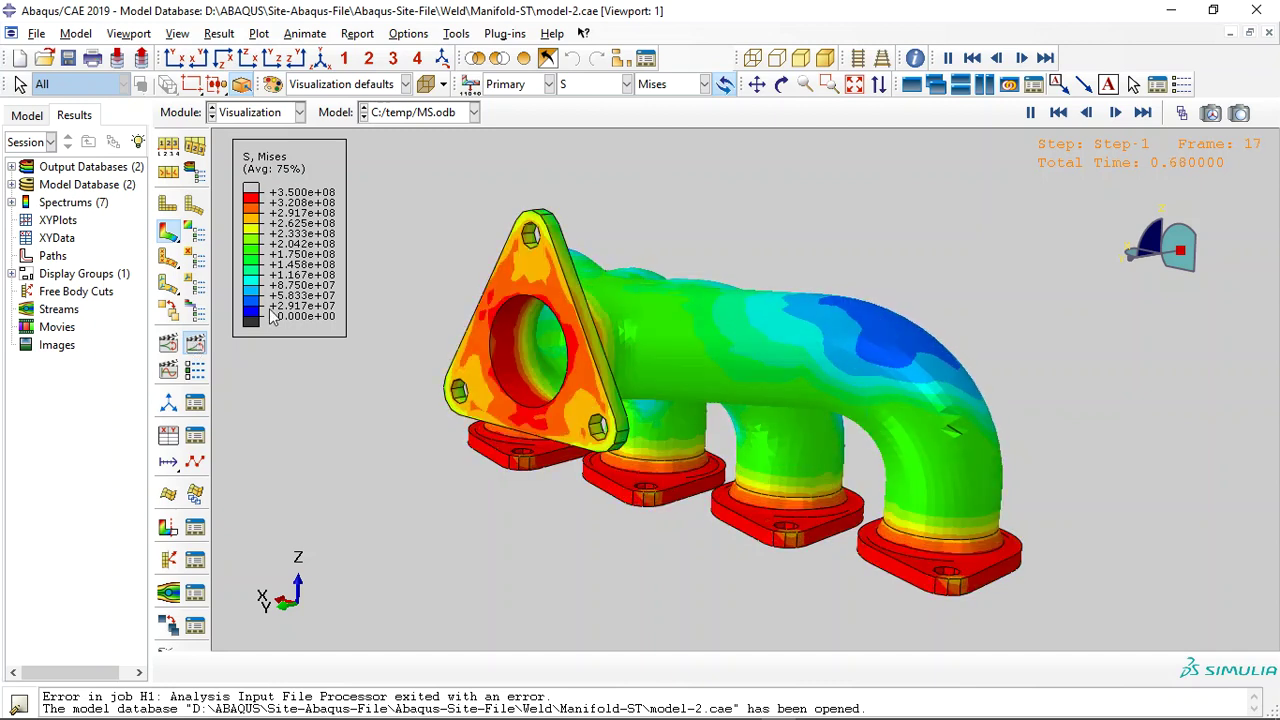
Show Tresca stress, pause and step through frames, then switch to pressure stress contours.
{"action": "left_click", "coordinate": [670, 88]}
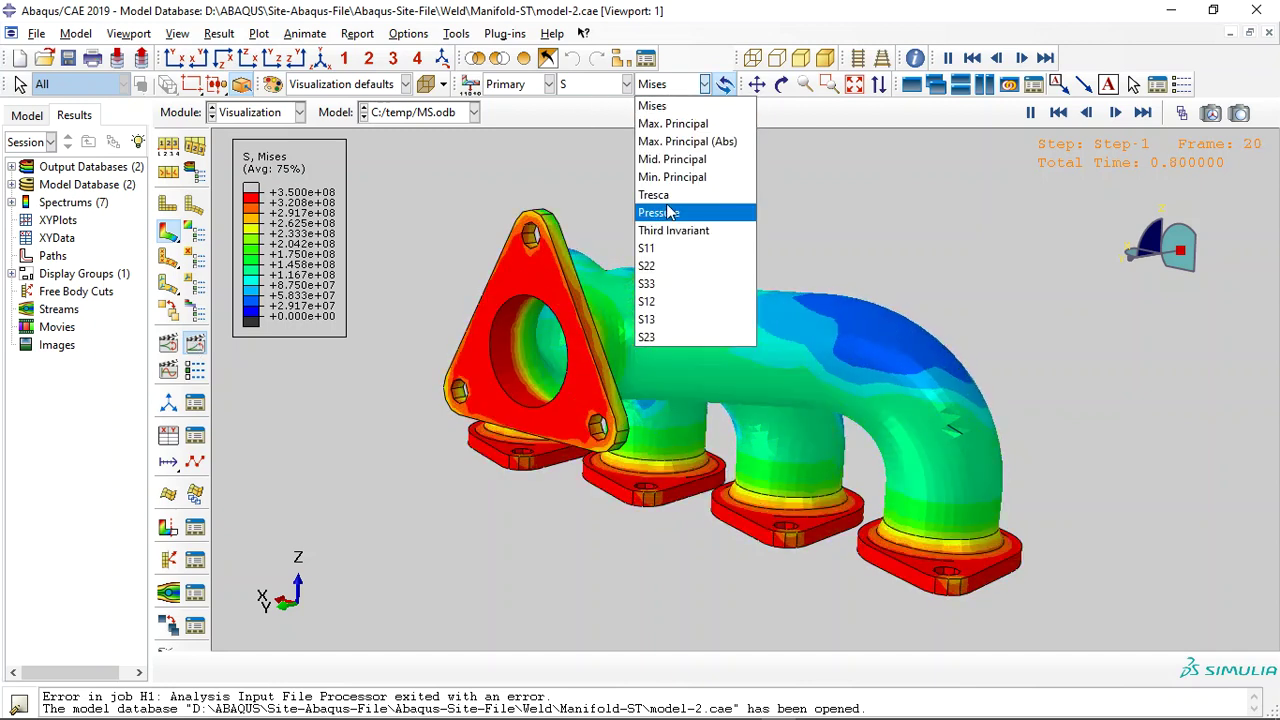
{"action": "left_click", "coordinate": [668, 196]}
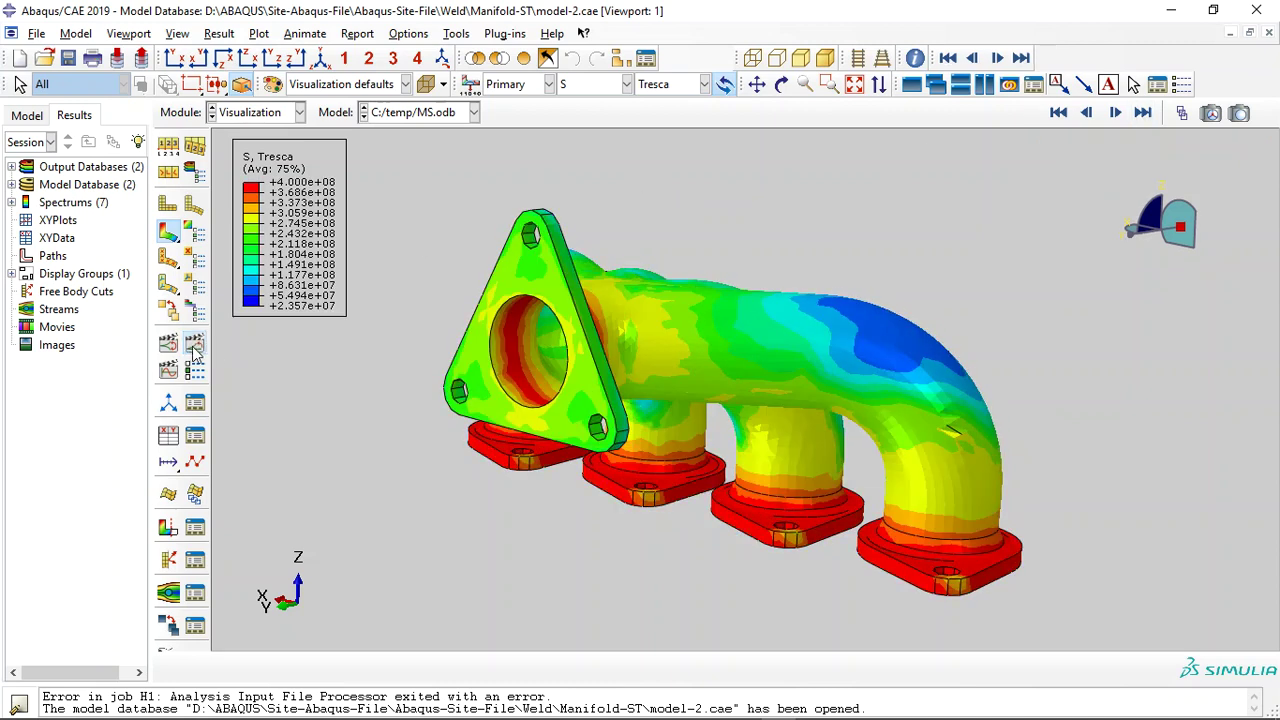
{"action": "left_click", "coordinate": [1118, 115]}
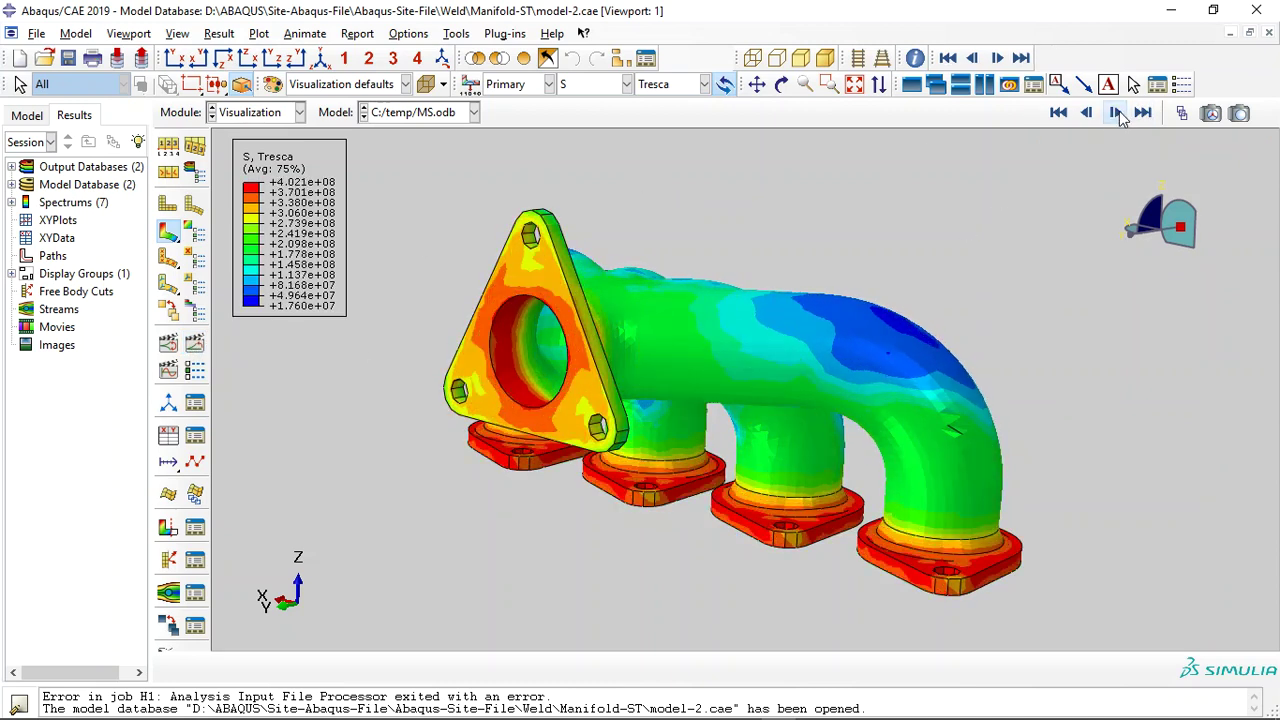
{"action": "left_click", "coordinate": [1118, 115]}
{"action": "left_click", "coordinate": [1121, 118]}
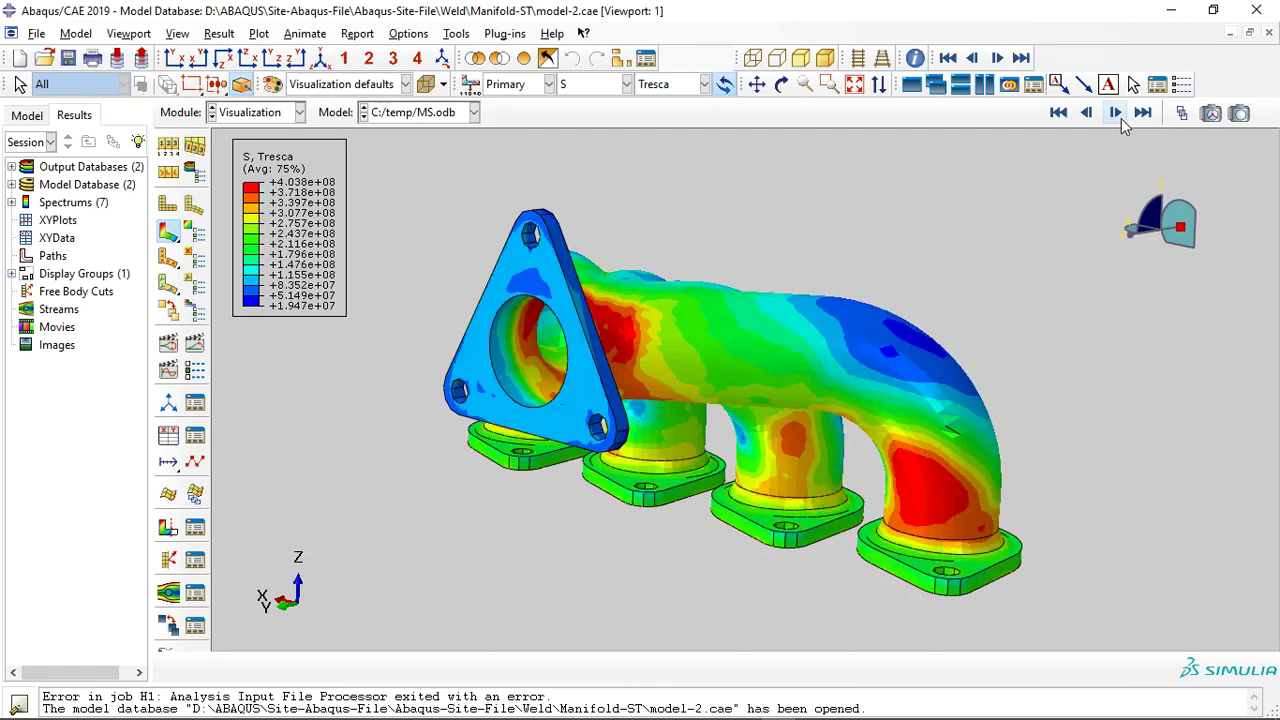
{"action": "left_click", "coordinate": [1121, 118]}
{"action": "left_click", "coordinate": [675, 88]}
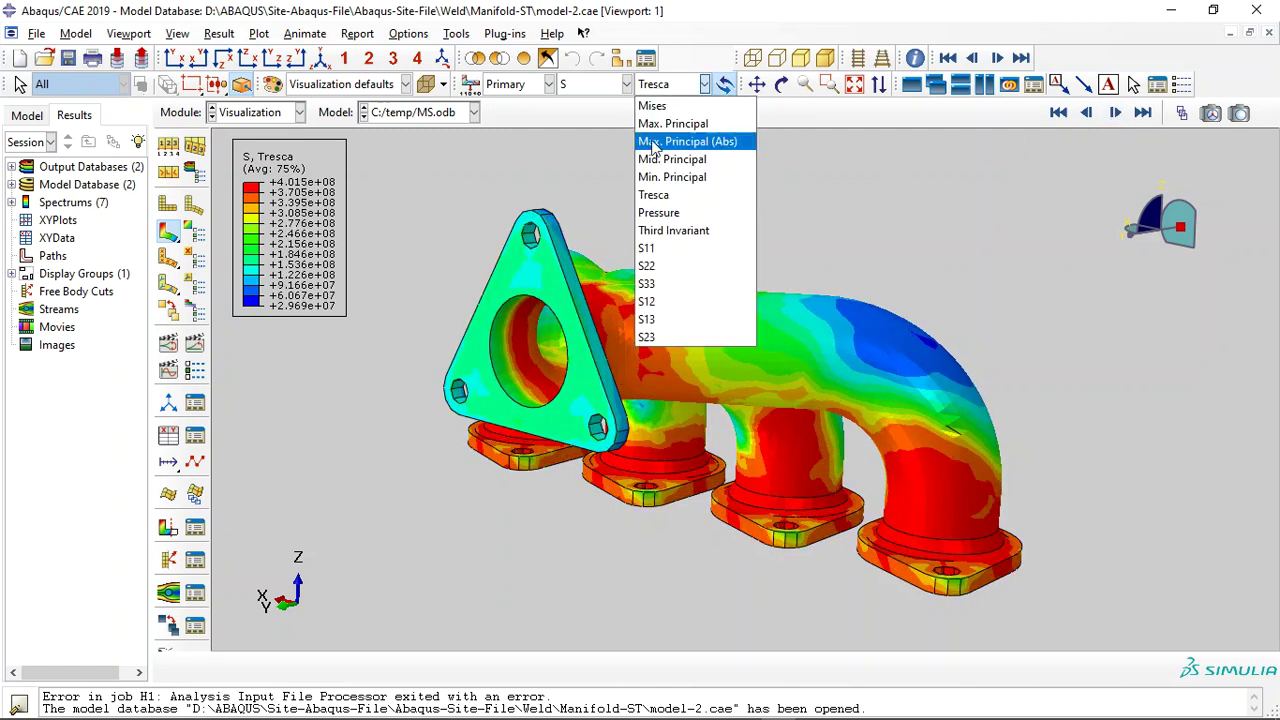
{"action": "left_click", "coordinate": [658, 212]}
Show PEEQ plastic strain contours, reorient the manifold, then show TEMP contours.
{"action": "left_click", "coordinate": [567, 88]}
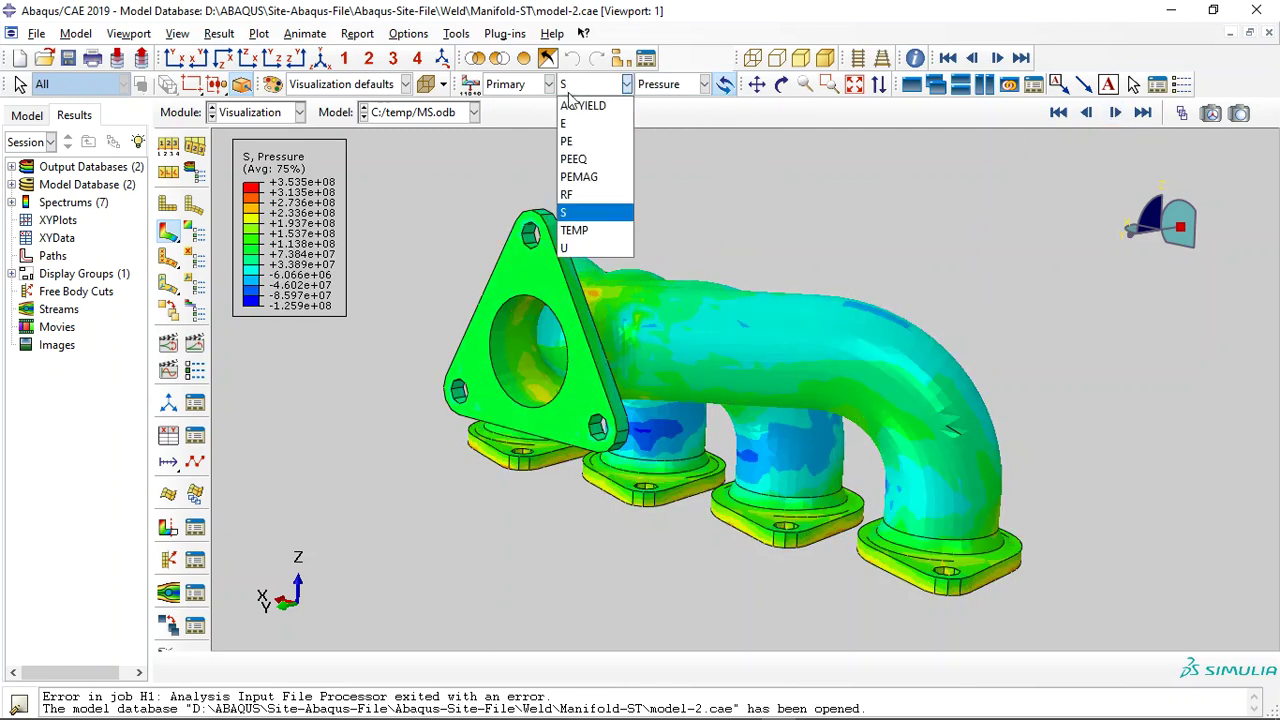
{"action": "left_click", "coordinate": [596, 162]}
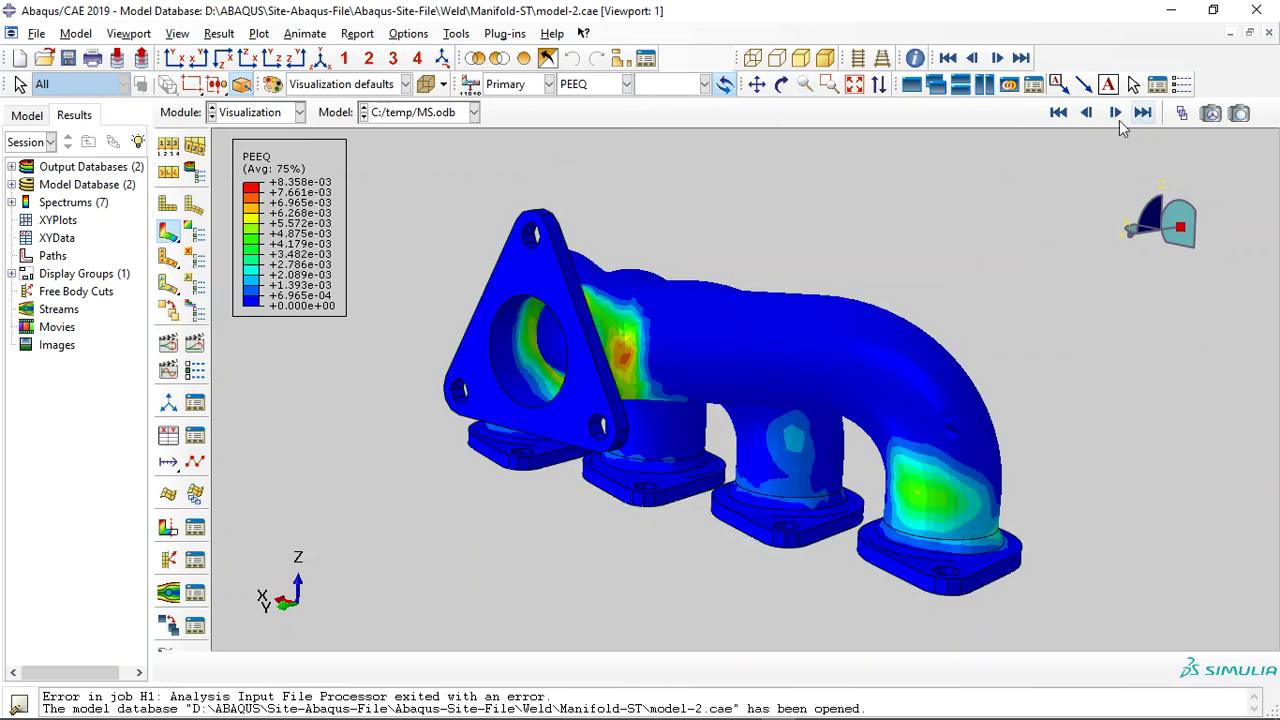
{"action": "left_click", "coordinate": [776, 57]}
{"action": "left_click", "coordinate": [782, 84]}
{"action": "mouse_move", "coordinate": [760, 420]}
{"action": "left_mouse_down"}
{"action": "mouse_move", "coordinate": [720, 441]}
{"action": "mouse_move", "coordinate": [580, 337]}
{"action": "mouse_move", "coordinate": [714, 449]}
{"action": "mouse_move", "coordinate": [775, 444]}
{"action": "left_mouse_up"}
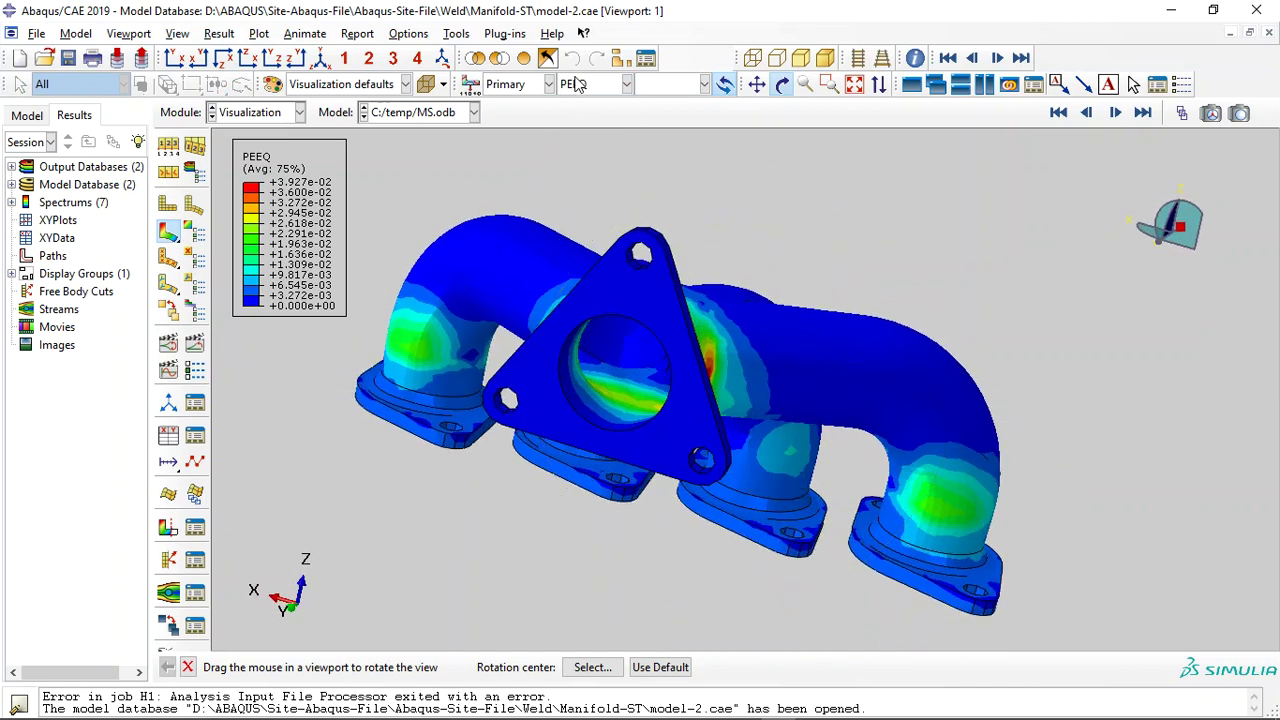
{"action": "left_click", "coordinate": [626, 84]}
{"action": "left_click", "coordinate": [585, 235]}
Show PEMAG and then Mises stress contours while rotating, then return to MH.odb.
{"action": "left_click_drag", "start_coordinate": [794, 443], "coordinate": [651, 343]}
{"action": "left_click", "coordinate": [586, 86]}
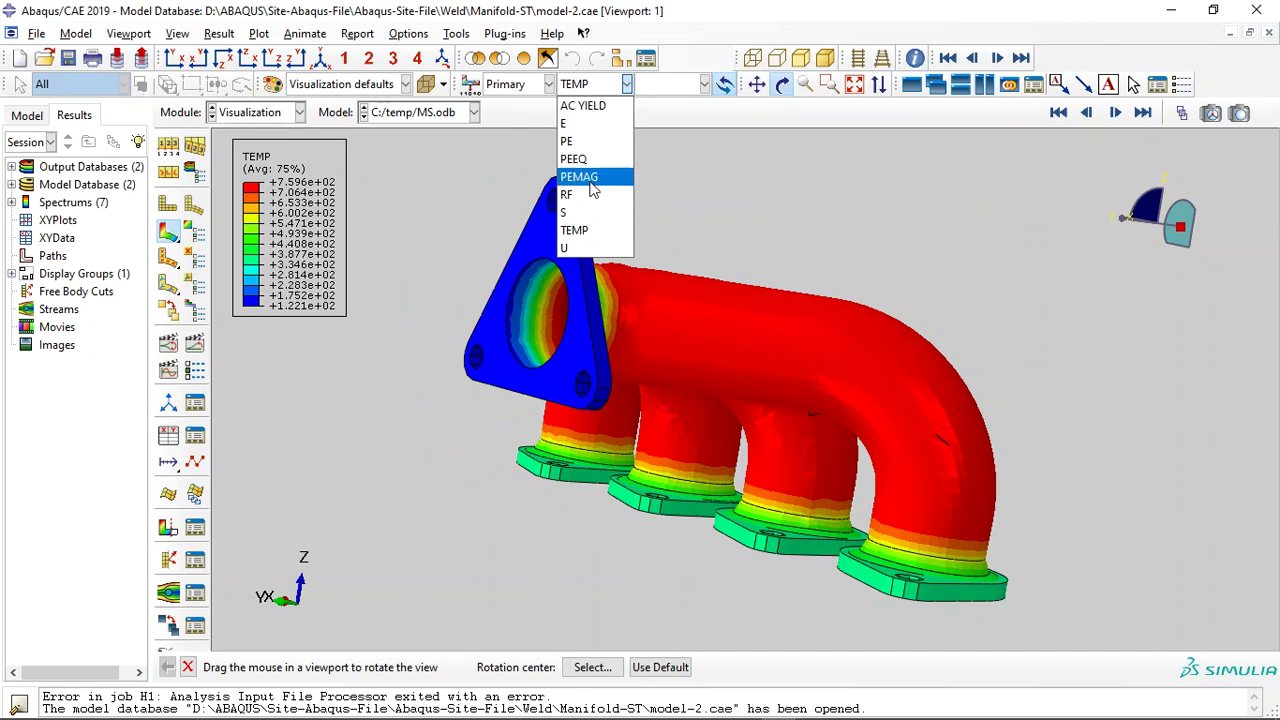
{"action": "left_click", "coordinate": [591, 185]}
{"action": "left_click_drag", "start_coordinate": [737, 318], "coordinate": [686, 334]}
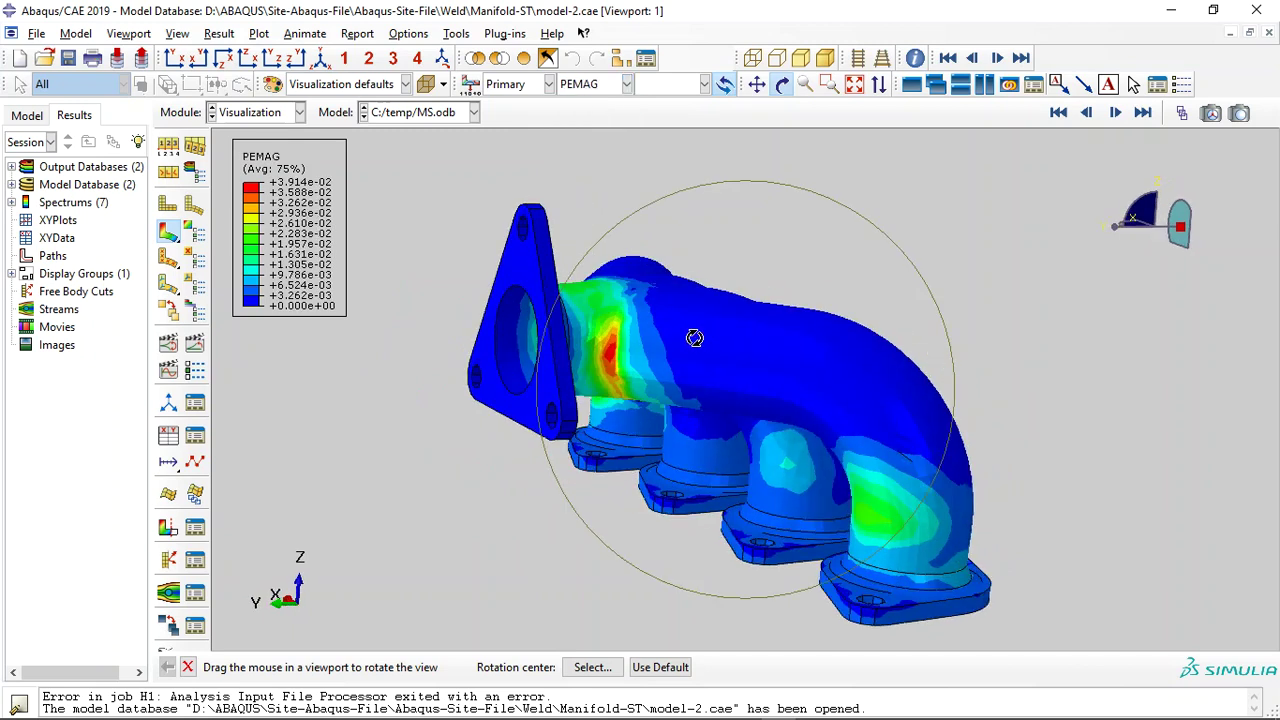
{"action": "left_click", "coordinate": [586, 86]}
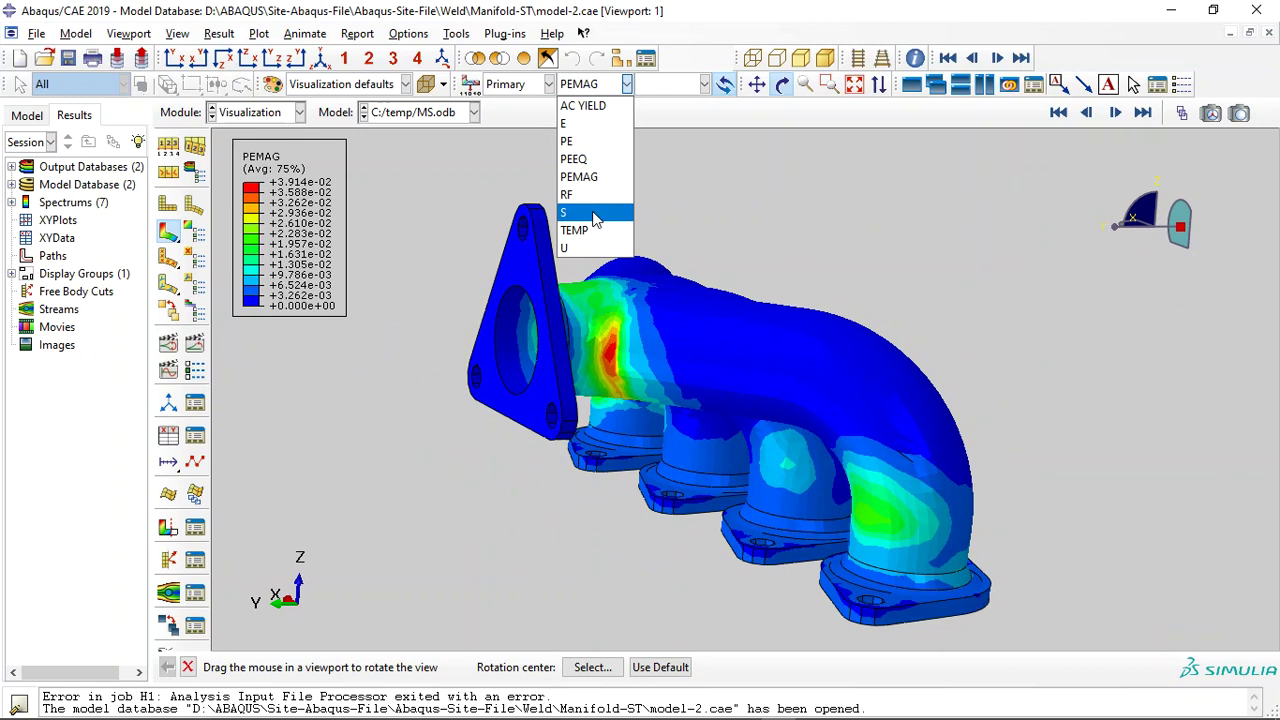
{"action": "left_click", "coordinate": [594, 214]}
{"action": "mouse_move", "coordinate": [594, 217]}
{"action": "left_mouse_down"}
{"action": "mouse_move", "coordinate": [560, 237]}
{"action": "mouse_move", "coordinate": [668, 368]}
{"action": "mouse_move", "coordinate": [799, 452]}
{"action": "mouse_move", "coordinate": [666, 373]}
{"action": "mouse_move", "coordinate": [610, 160]}
{"action": "left_mouse_up"}
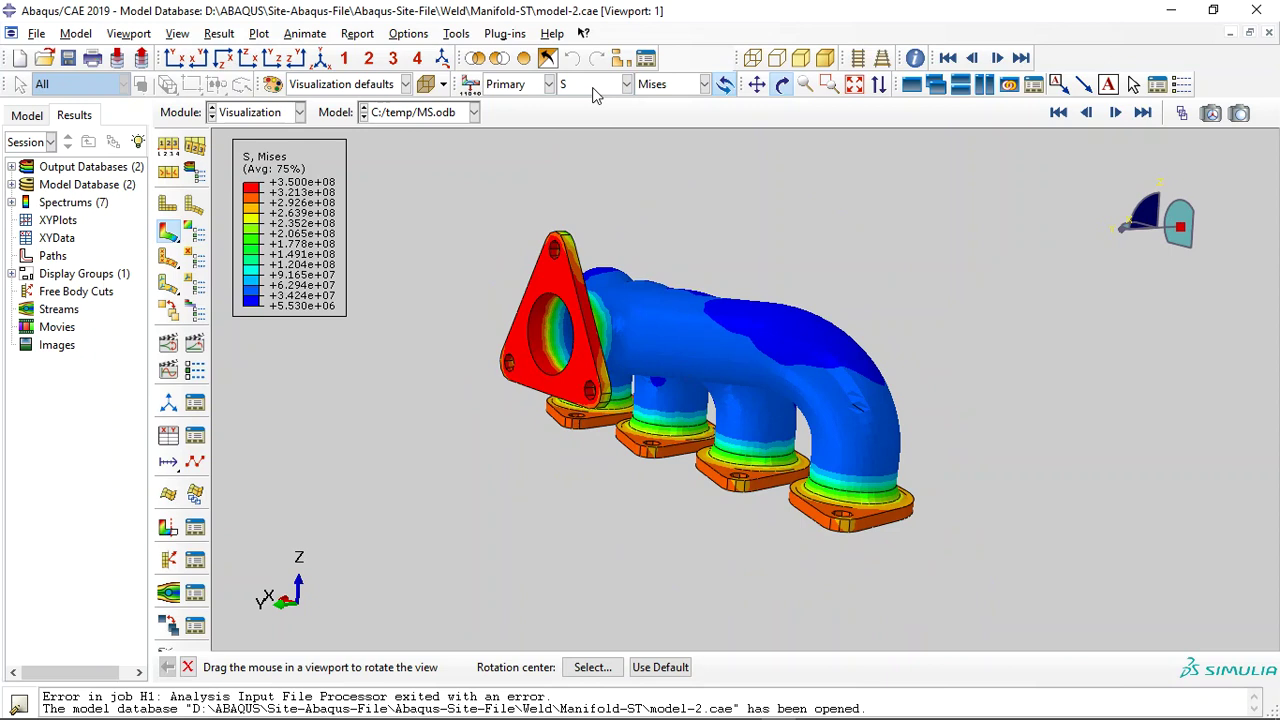
{"action": "left_click", "coordinate": [437, 112]}
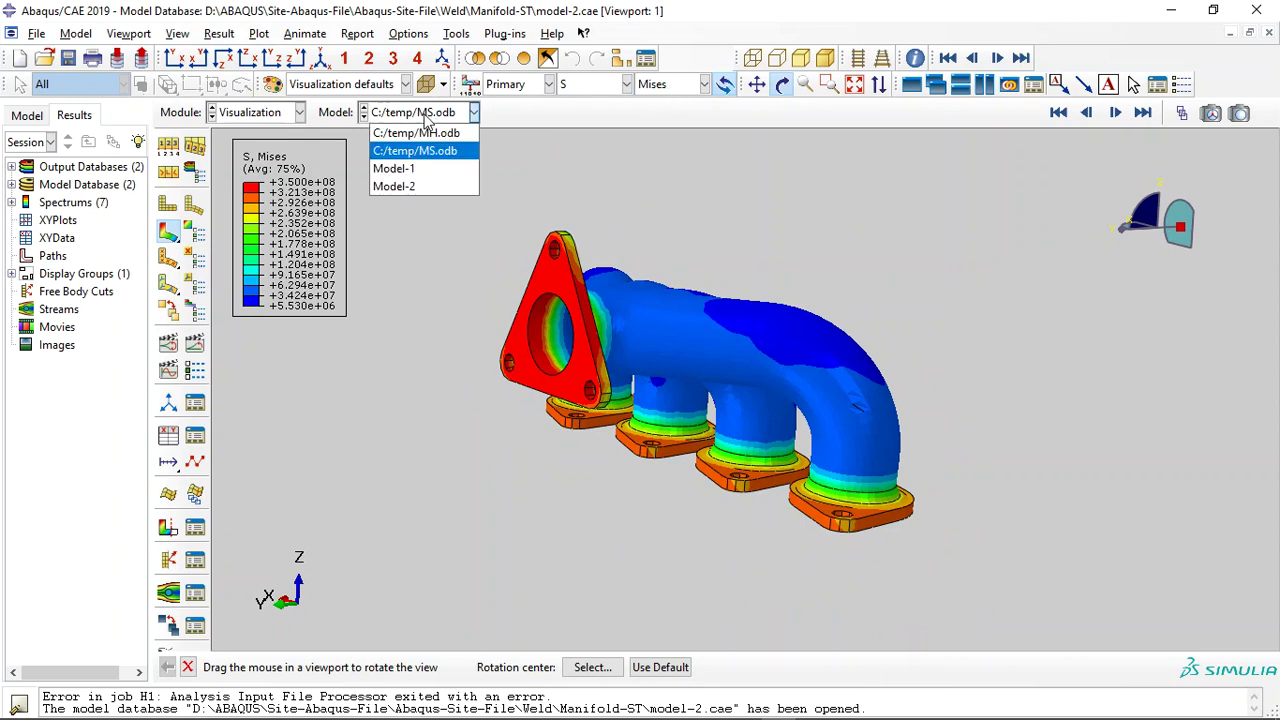
{"action": "left_click", "coordinate": [410, 140]}
Set up XY data from field output using nodal temperature NT11 at unique nodes.
{"action": "left_click", "coordinate": [168, 435]}
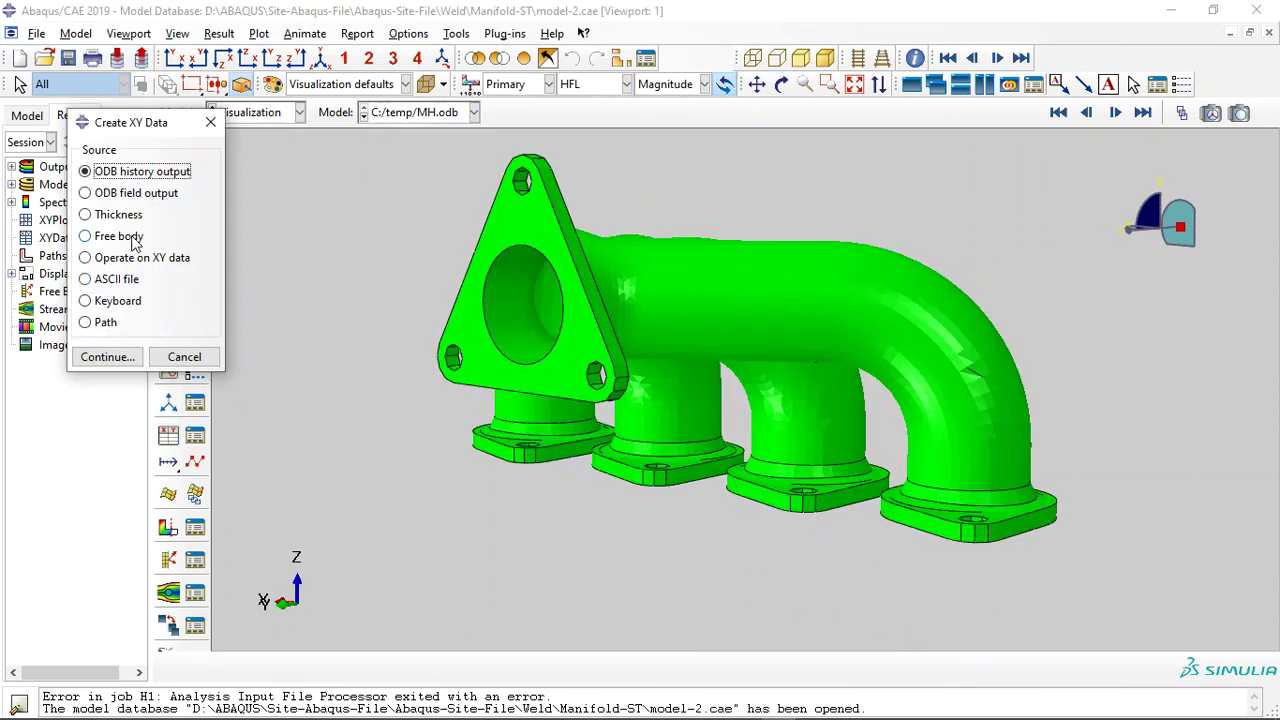
{"action": "left_click_drag", "start_coordinate": [170, 128], "coordinate": [222, 185]}
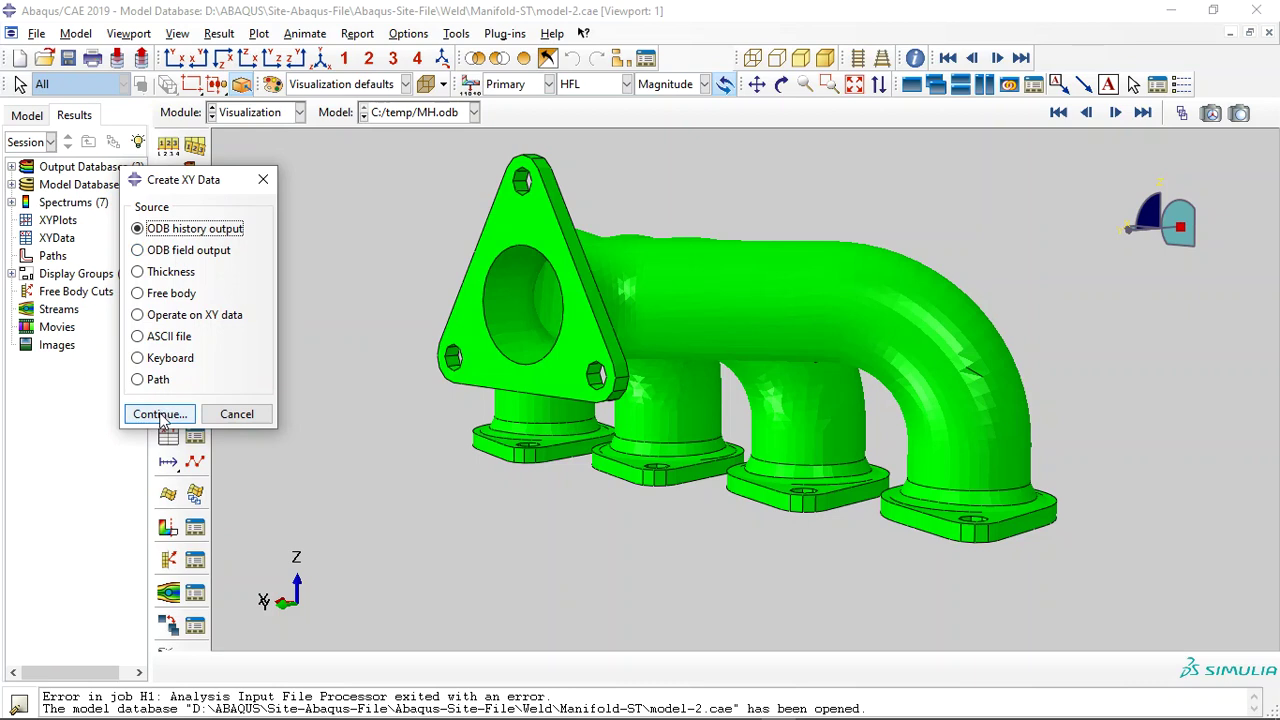
{"action": "left_click", "coordinate": [168, 252]}
{"action": "left_click", "coordinate": [160, 414]}
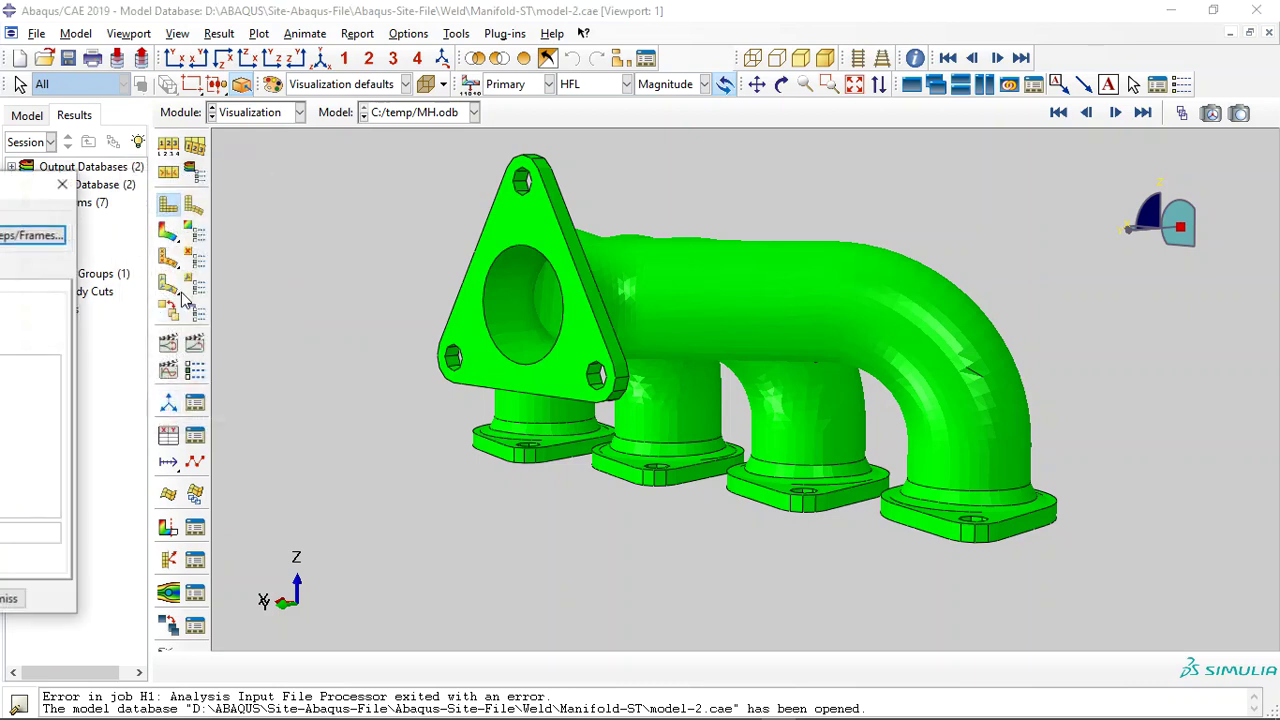
{"action": "left_click", "coordinate": [225, 245]}
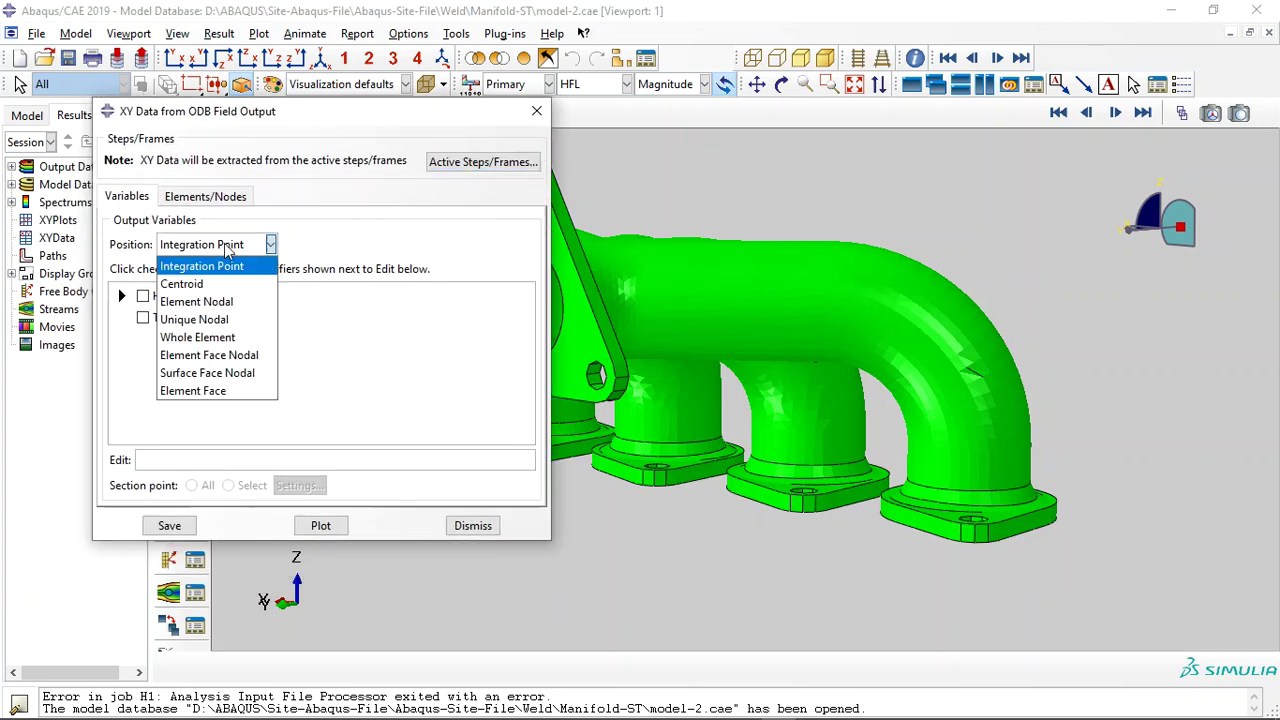
{"action": "left_click", "coordinate": [205, 319]}
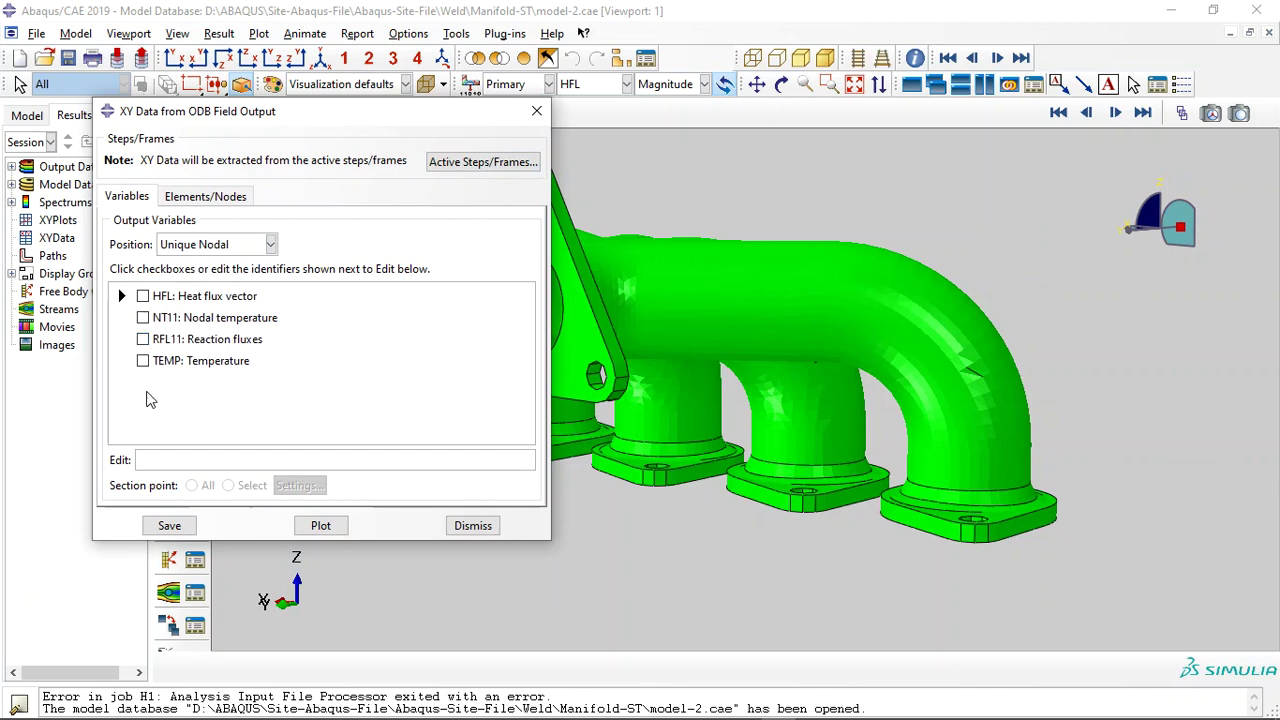
{"action": "left_click", "coordinate": [143, 317]}
{"action": "left_click", "coordinate": [205, 196]}
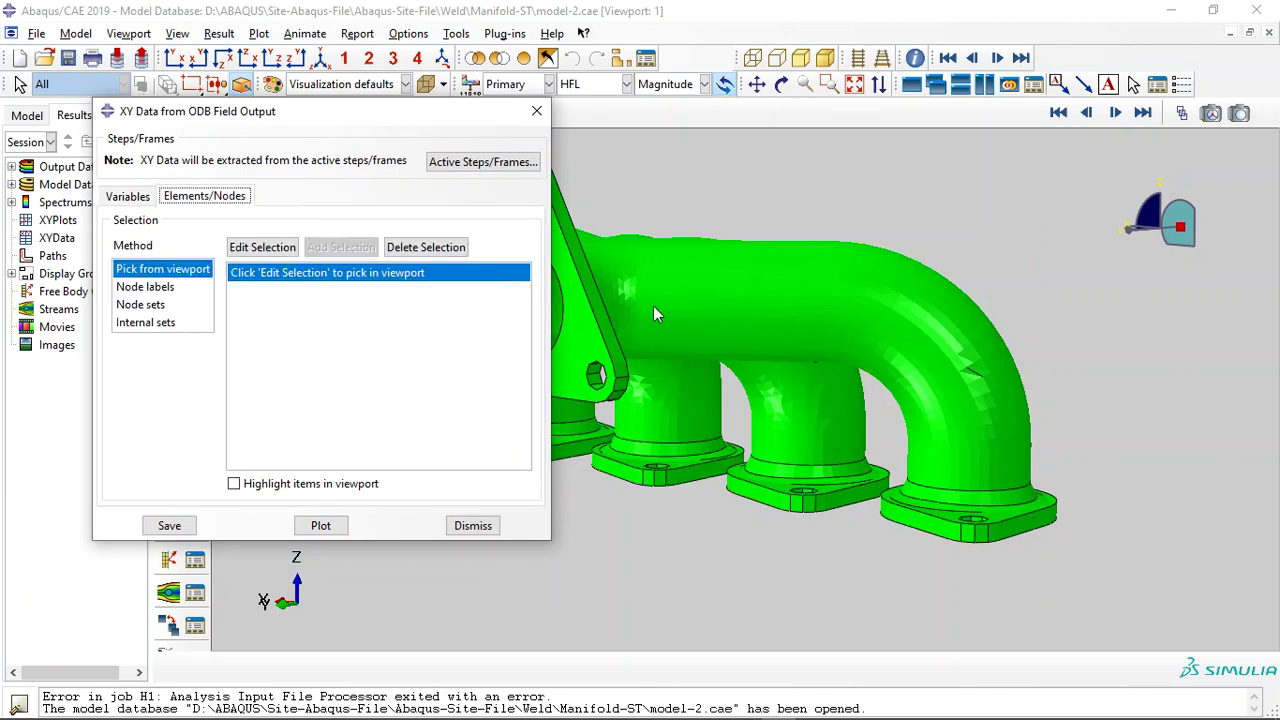
Pick one manifold node and plot its temperature-versus-time curve.
{"action": "left_click_drag", "start_coordinate": [694, 317], "coordinate": [580, 323], "text": "ctrl+alt"}
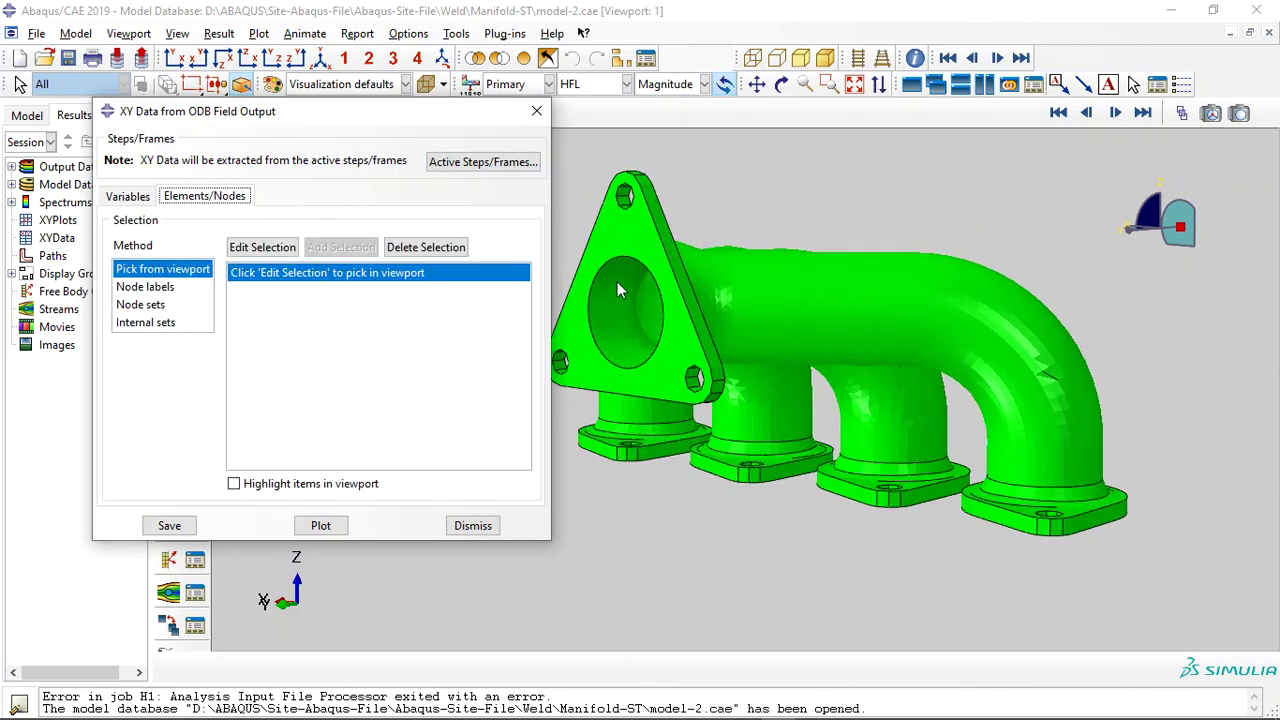
{"action": "left_click", "coordinate": [760, 339]}
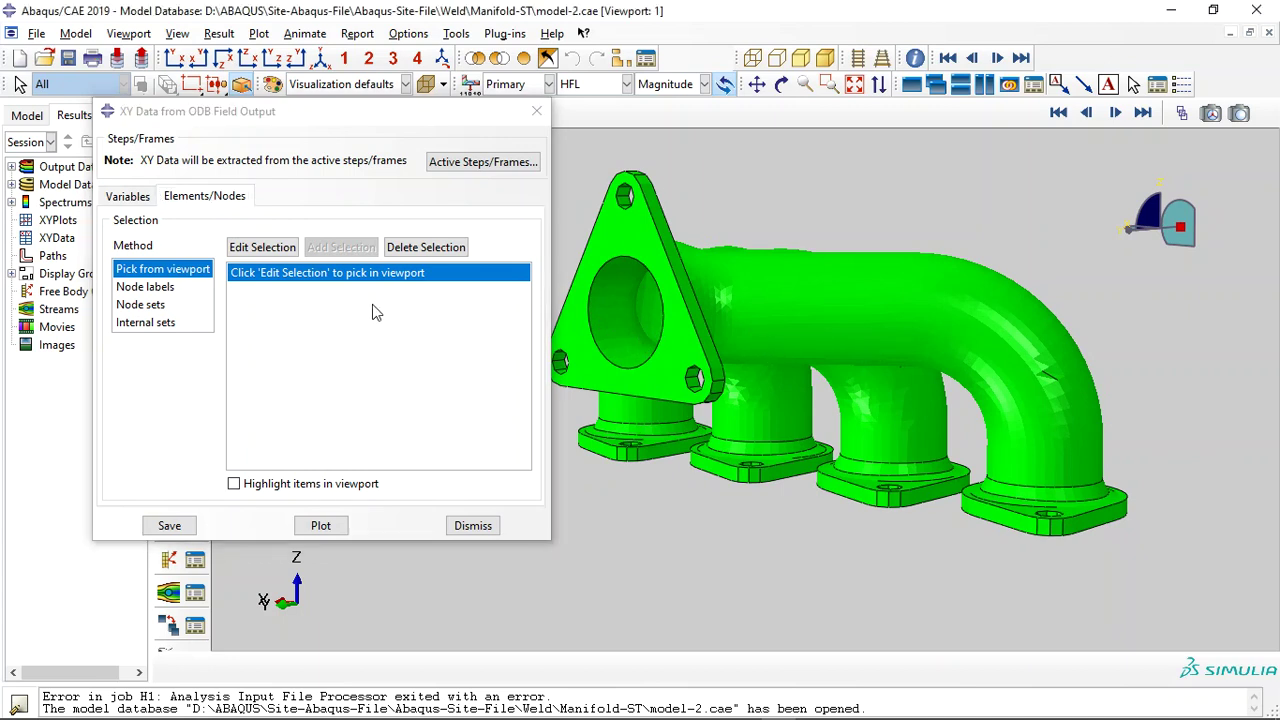
{"action": "left_click", "coordinate": [262, 247]}
{"action": "left_click", "coordinate": [482, 667]}
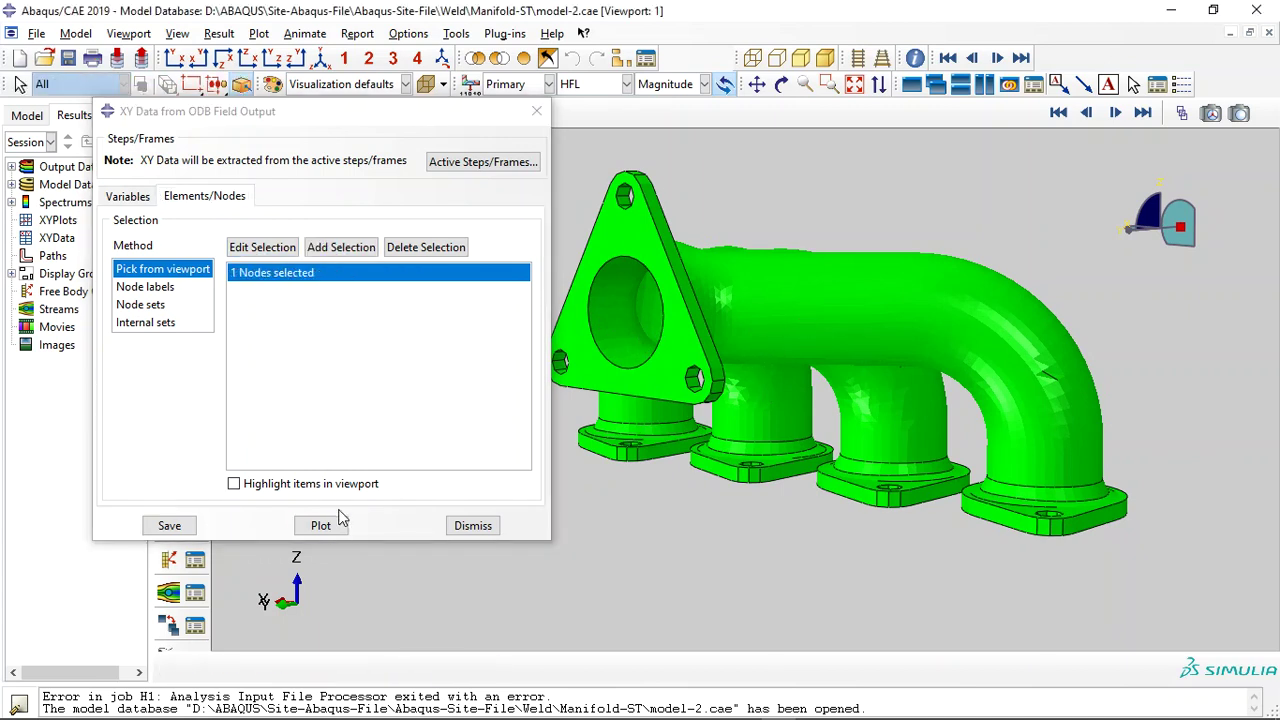
{"action": "left_click", "coordinate": [320, 525]}
{"action": "left_click_drag", "start_coordinate": [466, 125], "coordinate": [50, 159]}
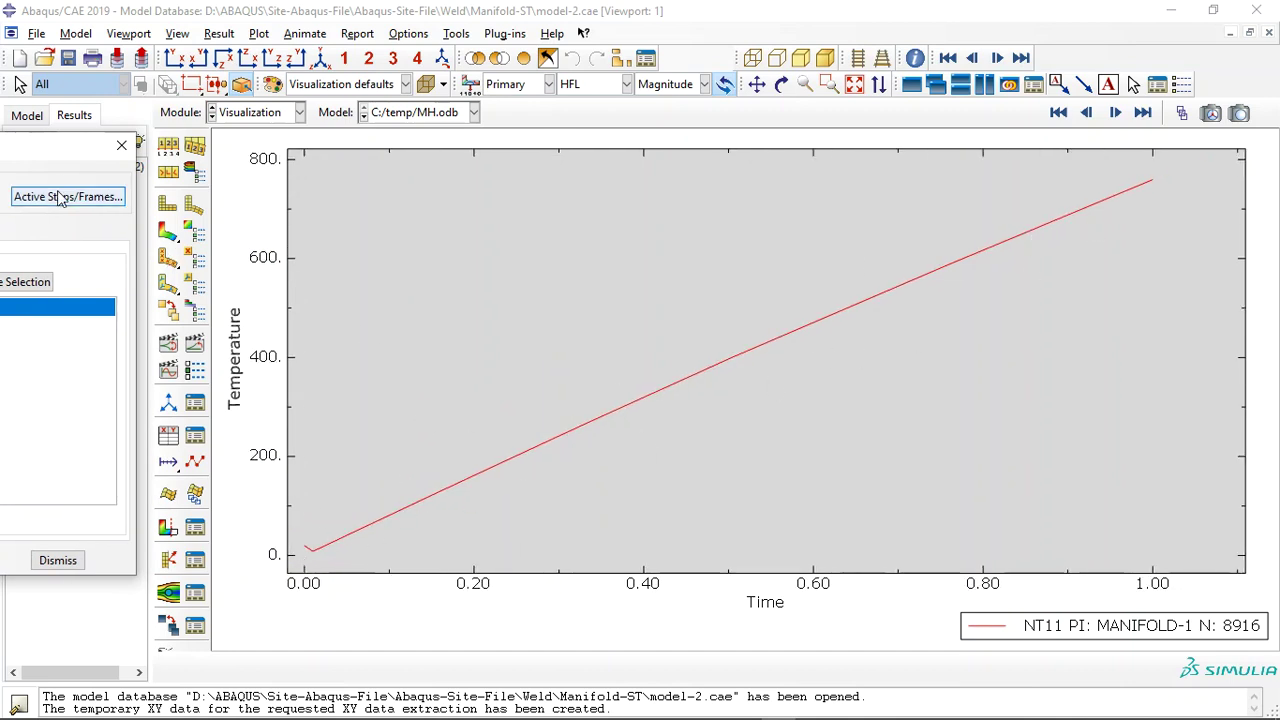
Close the XY Data dialog and list the open result databases in the Model combo.
{"action": "left_click", "coordinate": [121, 150]}
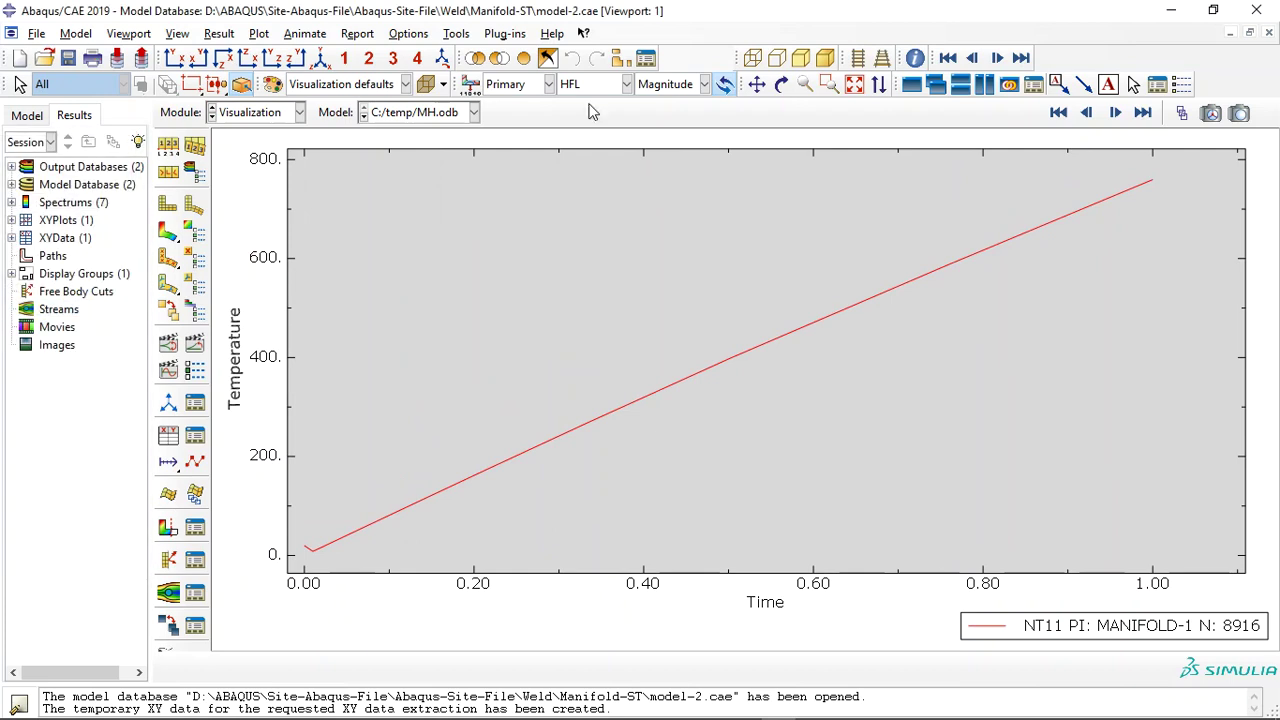
{"action": "left_click", "coordinate": [620, 86]}
{"action": "left_click", "coordinate": [407, 116]}
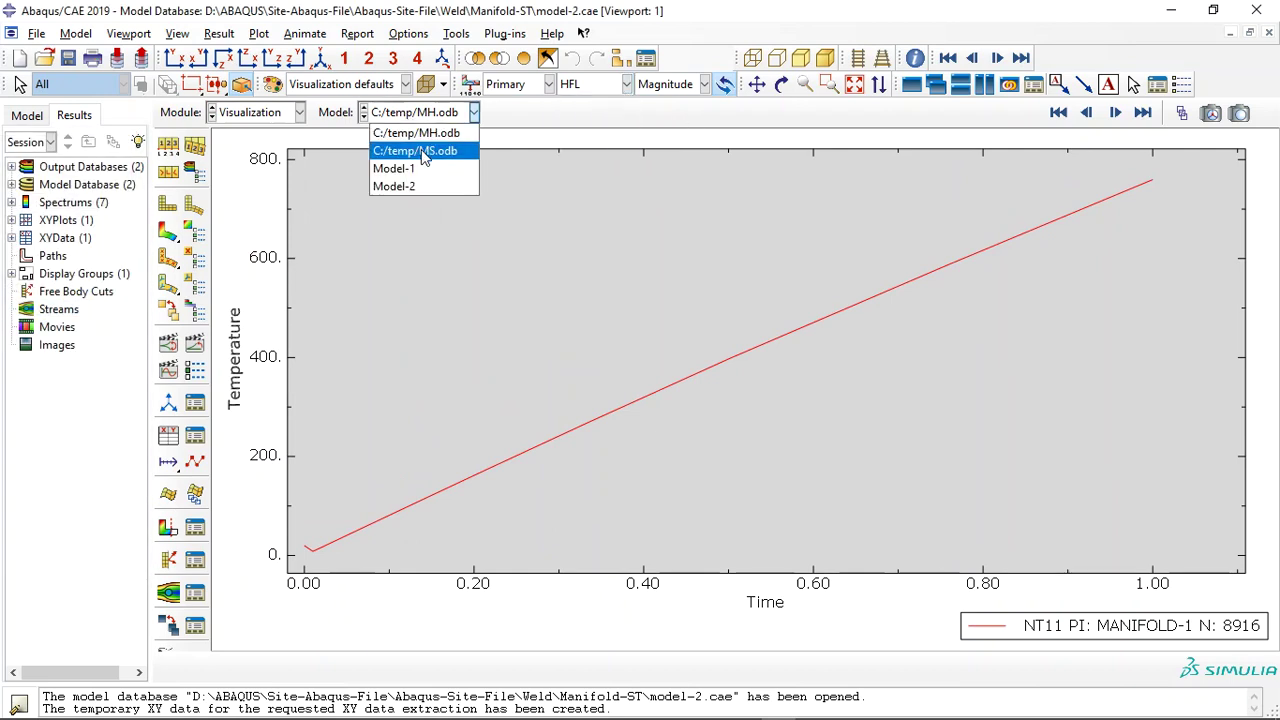
Load MS.odb and animate its Mises stress contours, stopping at final frame 25.
{"action": "left_click", "coordinate": [424, 151]}
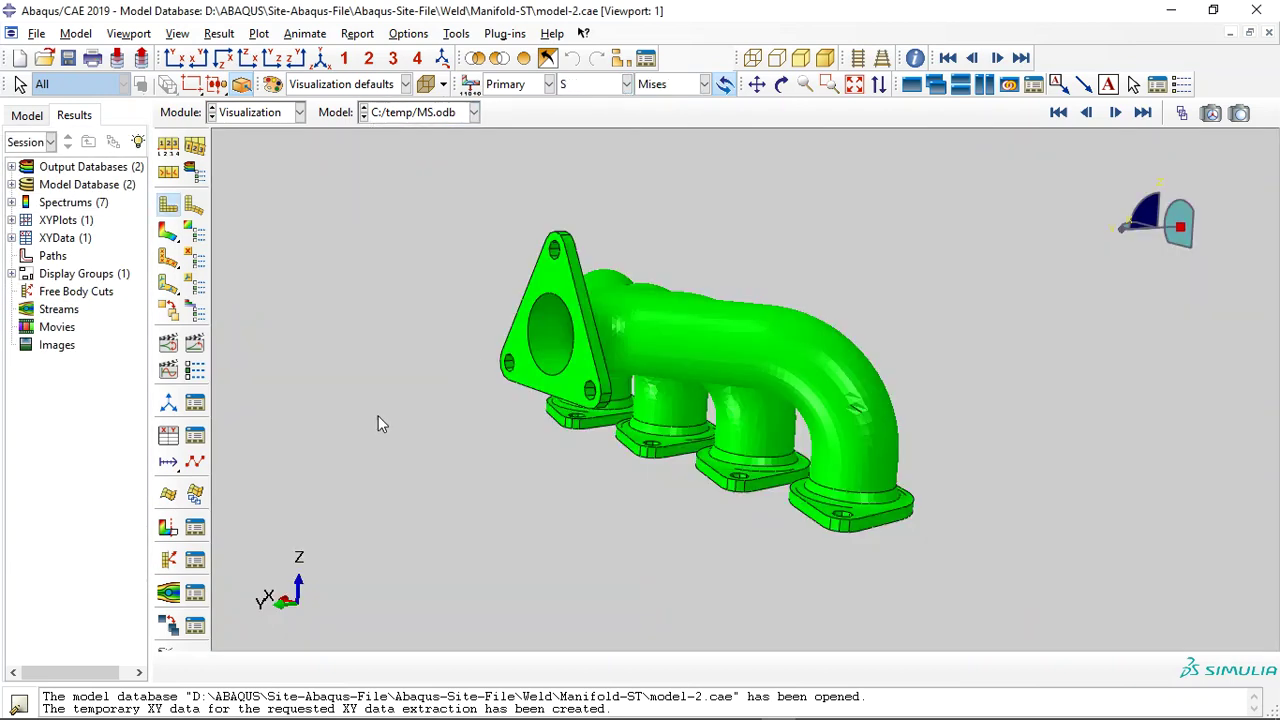
{"action": "left_click", "coordinate": [168, 232]}
{"action": "scroll", "coordinate": [668, 440], "scroll_direction": "up", "scroll_amount": 2}
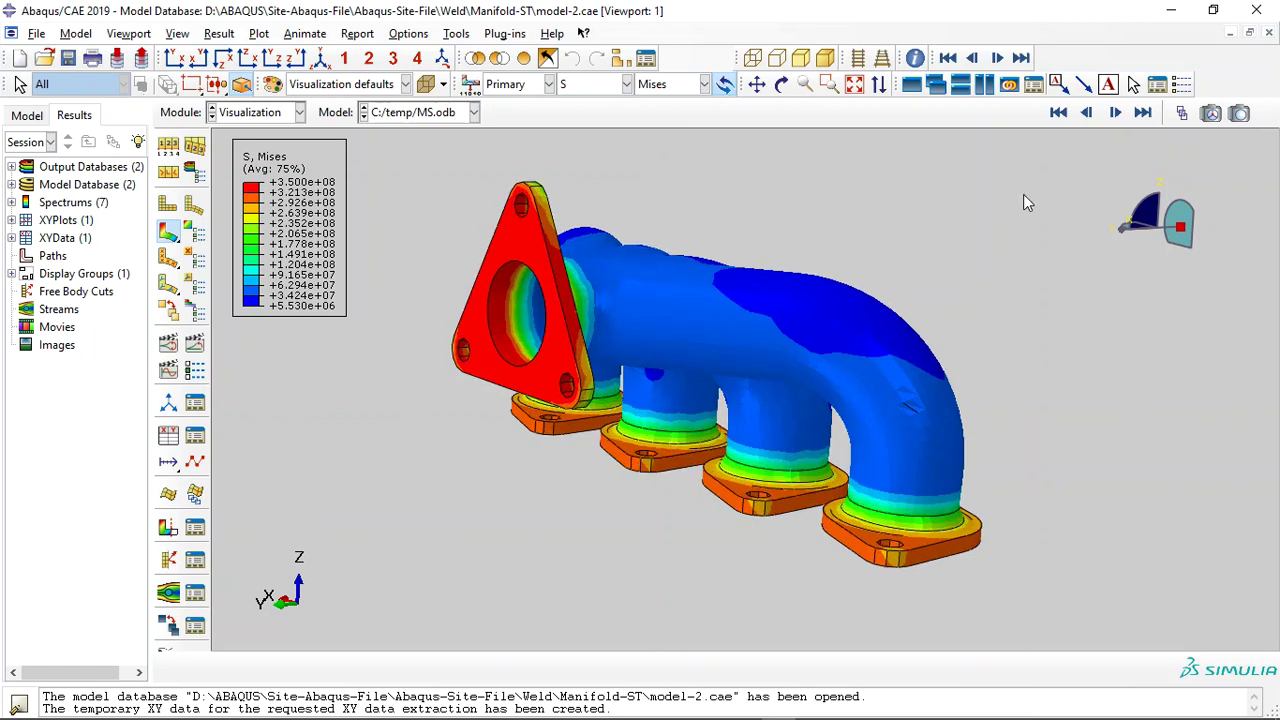
{"action": "left_click", "coordinate": [196, 343]}
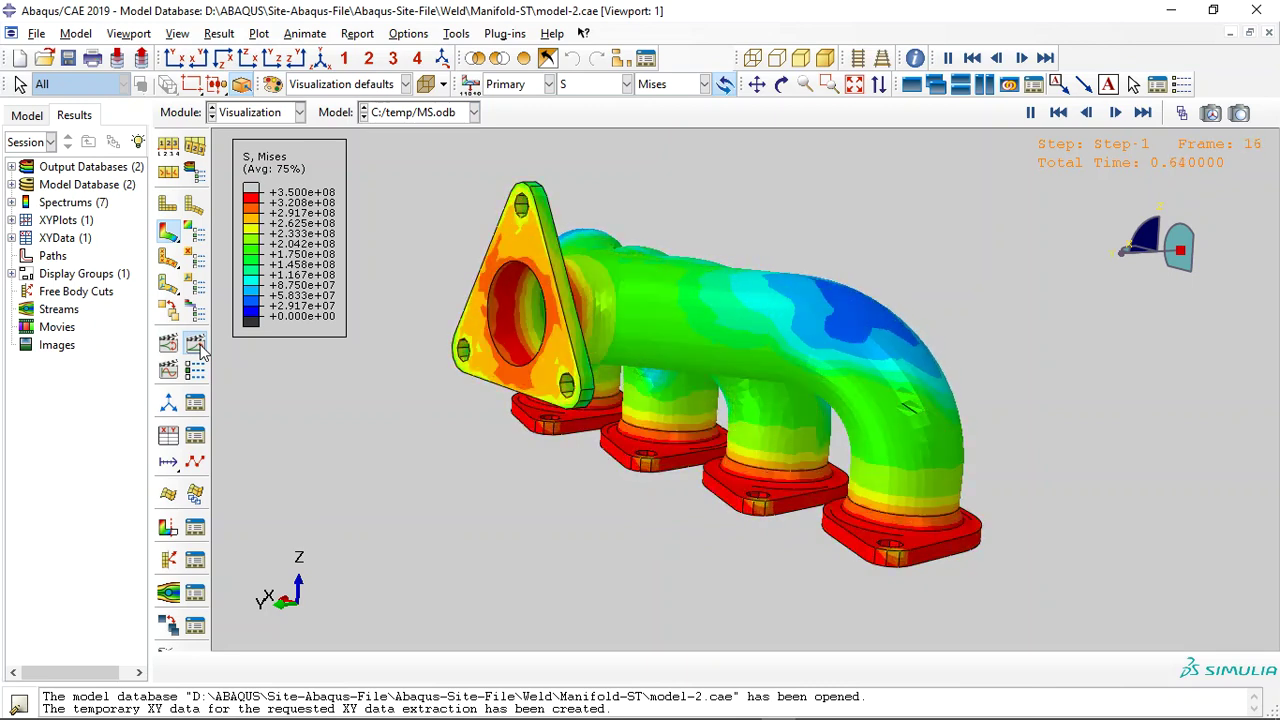
{"action": "left_click", "coordinate": [1142, 113]}
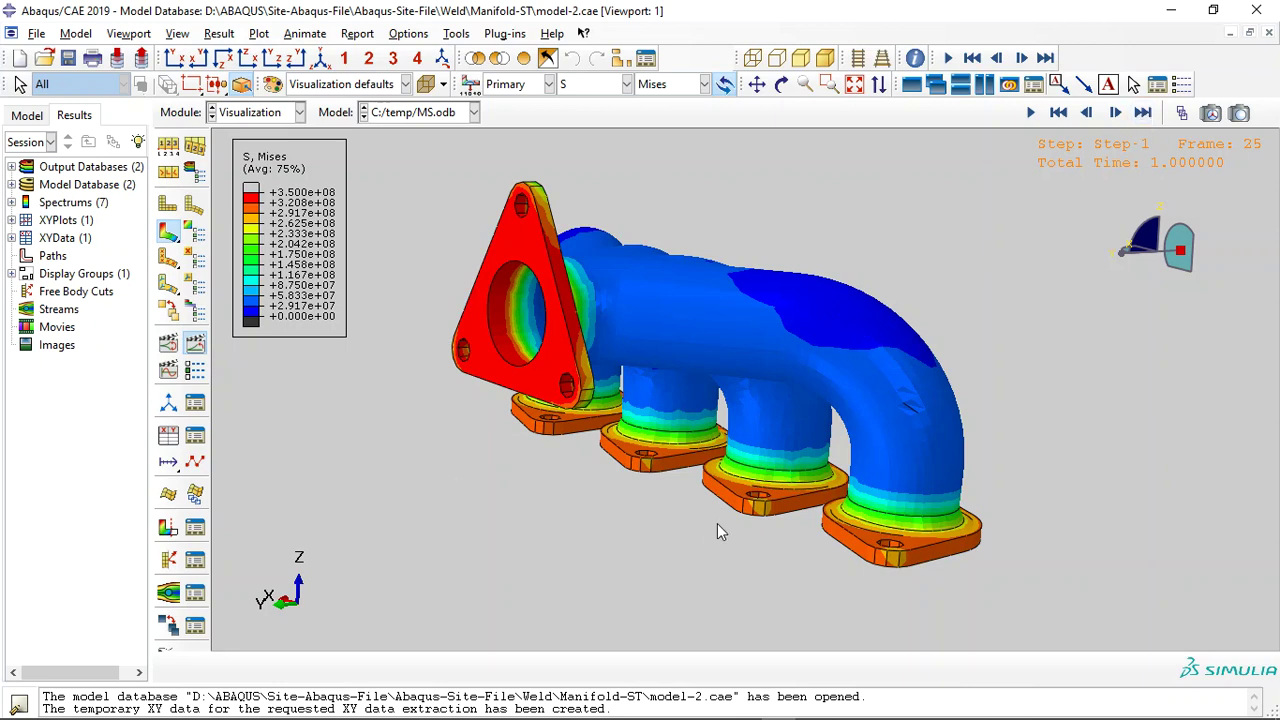
{"action": "left_click_drag", "start_coordinate": [717, 525], "coordinate": [908, 188], "text": "ctrl+alt"}
{"action": "left_click", "coordinate": [781, 84]}
{"action": "mouse_move", "coordinate": [877, 371]}
{"action": "left_mouse_down"}
{"action": "mouse_move", "coordinate": [570, 448]}
{"action": "mouse_move", "coordinate": [712, 290]}
{"action": "mouse_move", "coordinate": [758, 484]}
{"action": "left_mouse_up"}
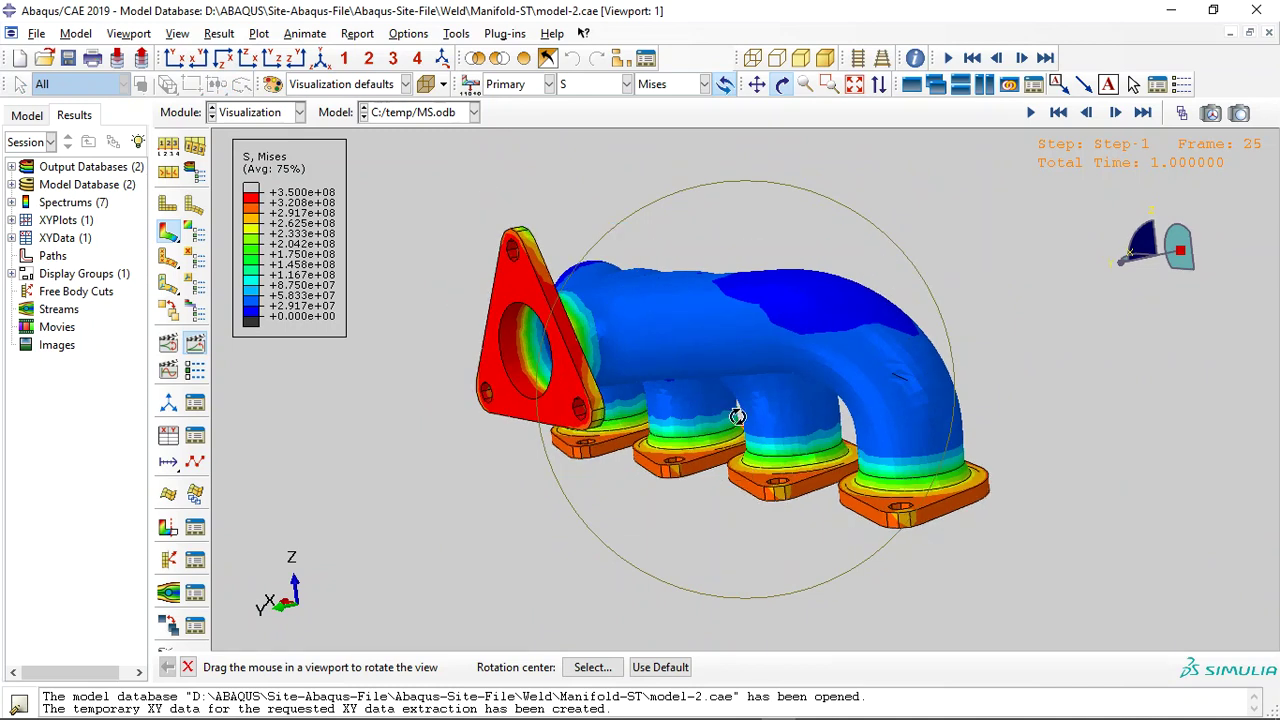
Orbit the frame-25 Mises contour toward the flange face and a side view, then exit rotation.
{"action": "left_click_drag", "start_coordinate": [758, 484], "coordinate": [686, 420]}
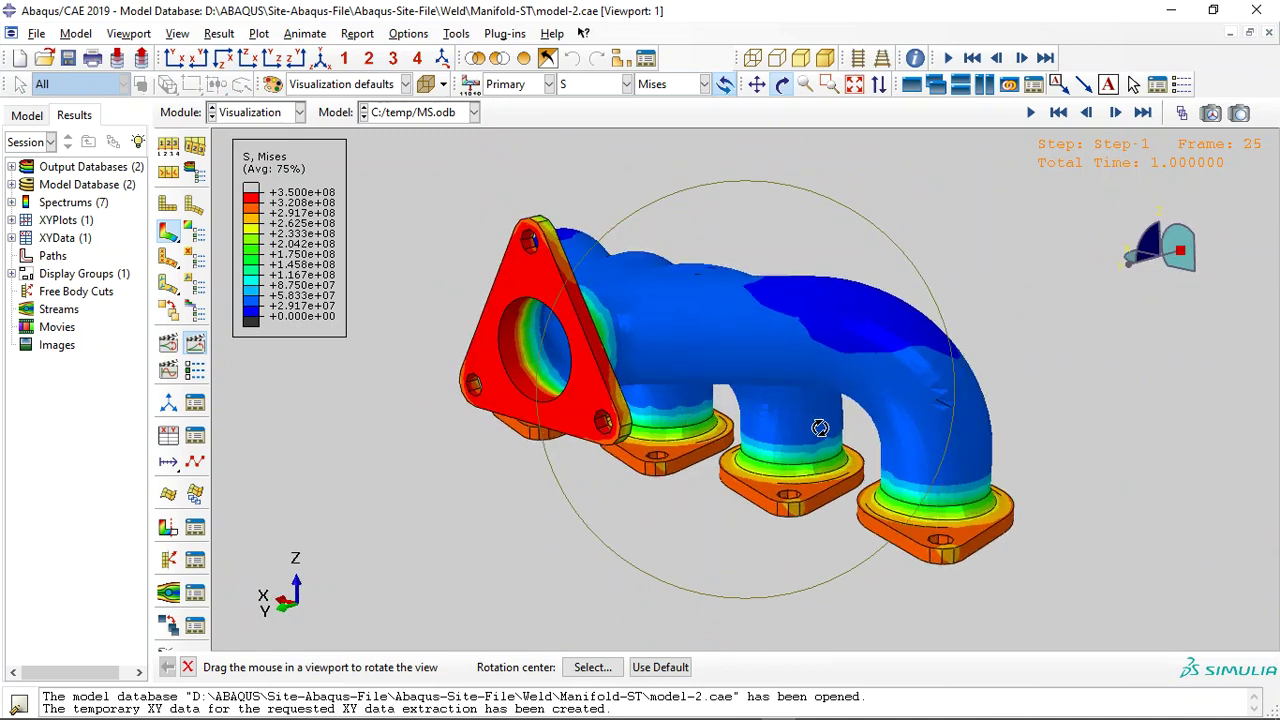
{"action": "mouse_move", "coordinate": [820, 428]}
{"action": "left_mouse_down"}
{"action": "mouse_move", "coordinate": [643, 302]}
{"action": "mouse_move", "coordinate": [679, 392]}
{"action": "left_mouse_up"}
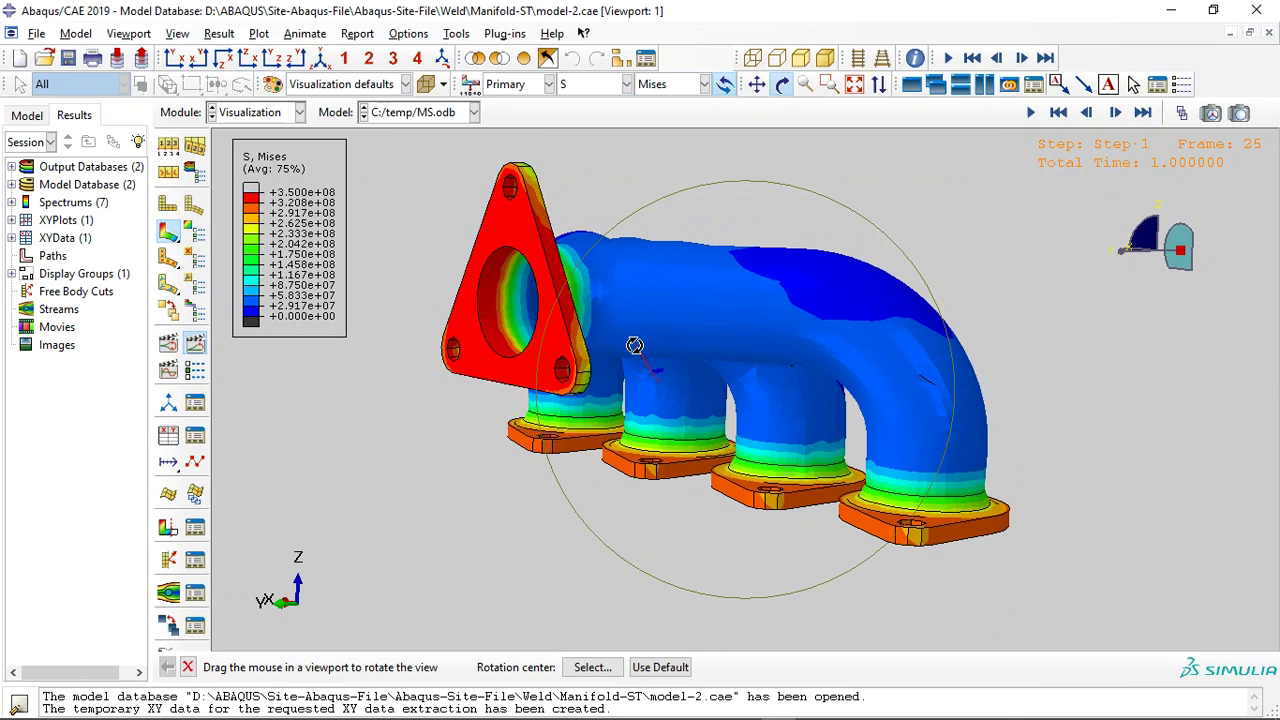
{"action": "key", "text": "Escape"}
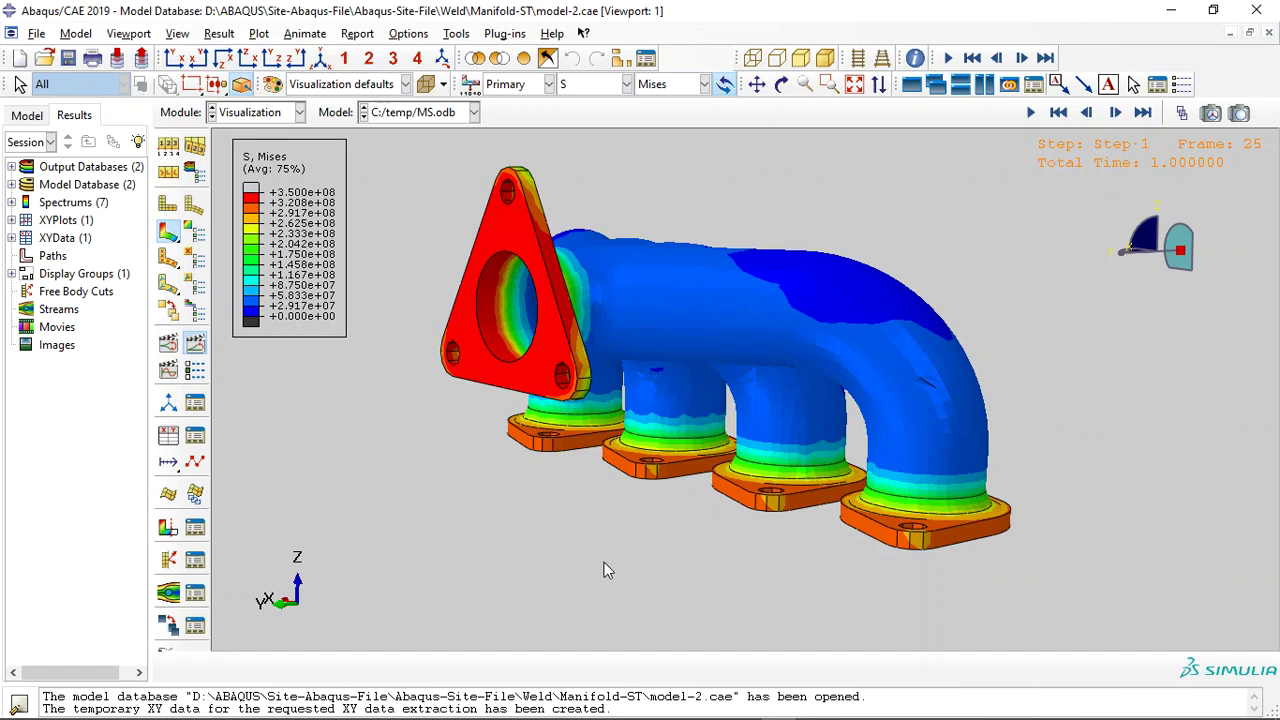
In Firefox, find and open the abaqusfem.com Exhaust Manifold thermal-structural post.
{"action": "left_click", "coordinate": [605, 710]}
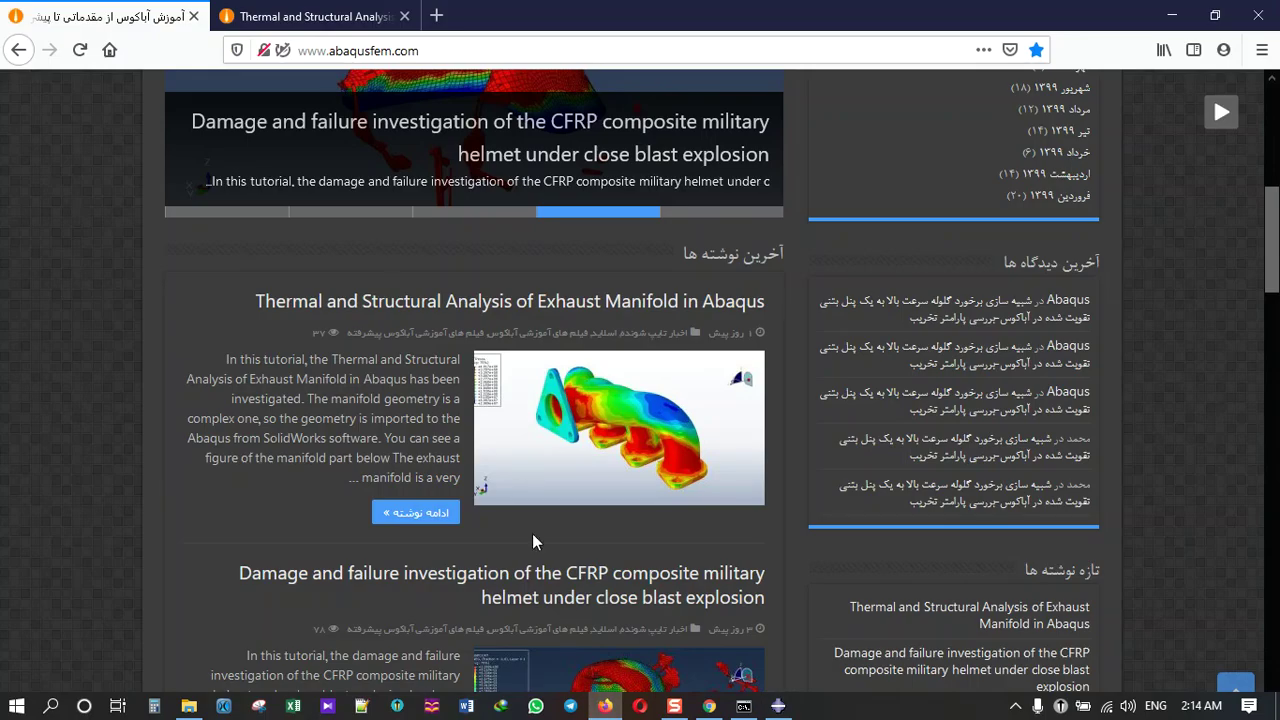
{"action": "scroll", "coordinate": [380, 225], "scroll_direction": "up", "scroll_amount": 2}
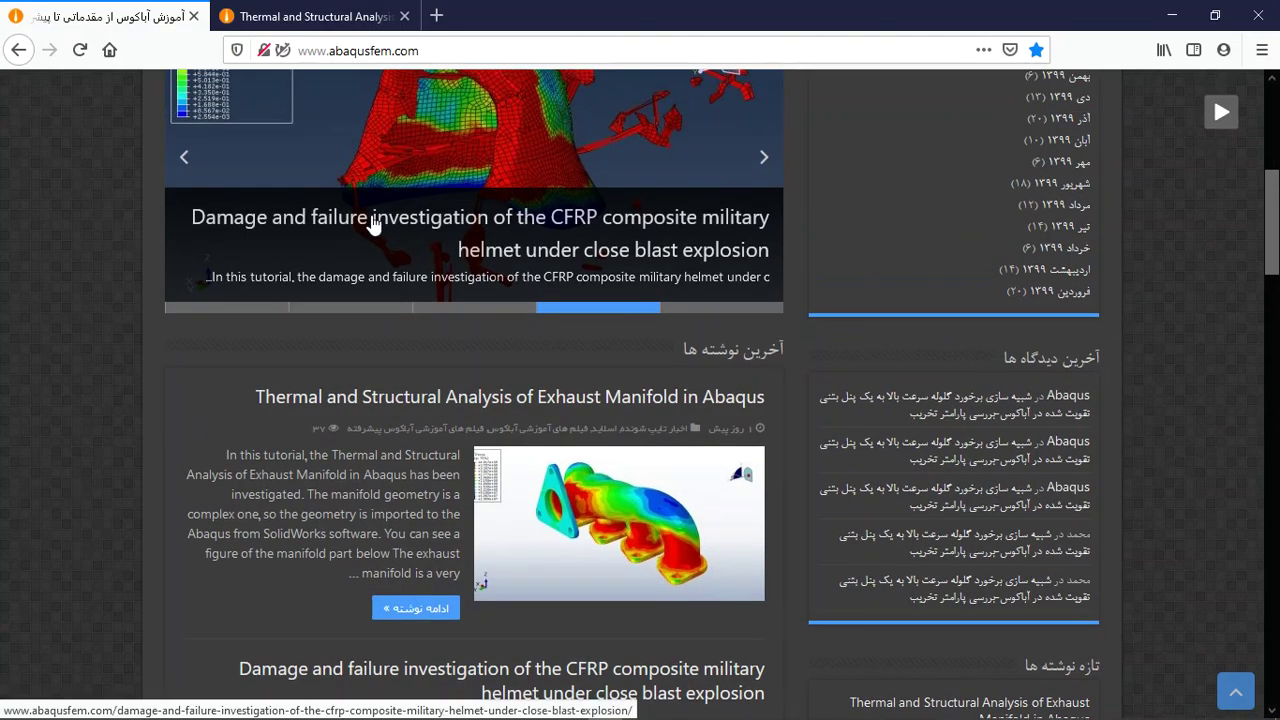
{"action": "scroll", "coordinate": [370, 225], "scroll_direction": "up", "scroll_amount": 2}
{"action": "scroll", "coordinate": [370, 225], "scroll_direction": "up", "scroll_amount": 1}
{"action": "scroll", "coordinate": [371, 229], "scroll_direction": "down", "scroll_amount": 2}
{"action": "scroll", "coordinate": [371, 233], "scroll_direction": "down", "scroll_amount": 1}
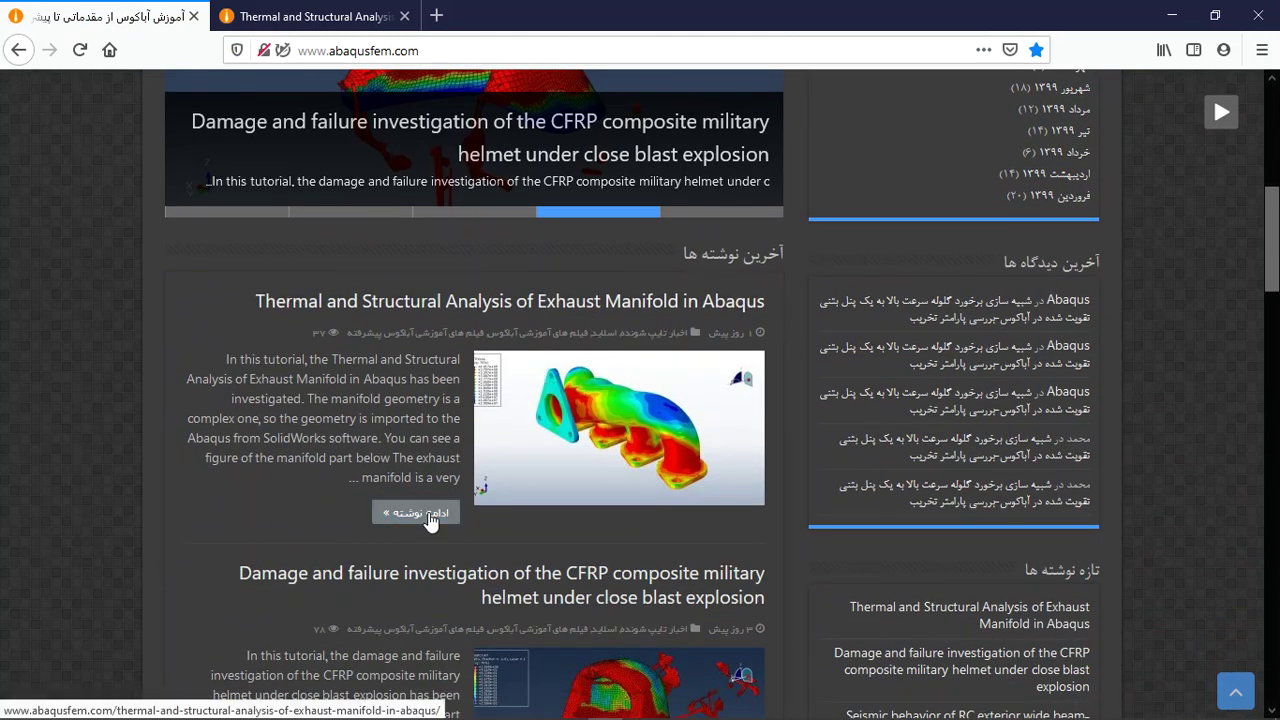
{"action": "left_click", "coordinate": [491, 302]}
Scroll the exhaust manifold article past its result figures to the simulation-file purchase details.
{"action": "scroll", "coordinate": [480, 366], "scroll_direction": "down", "scroll_amount": 3}
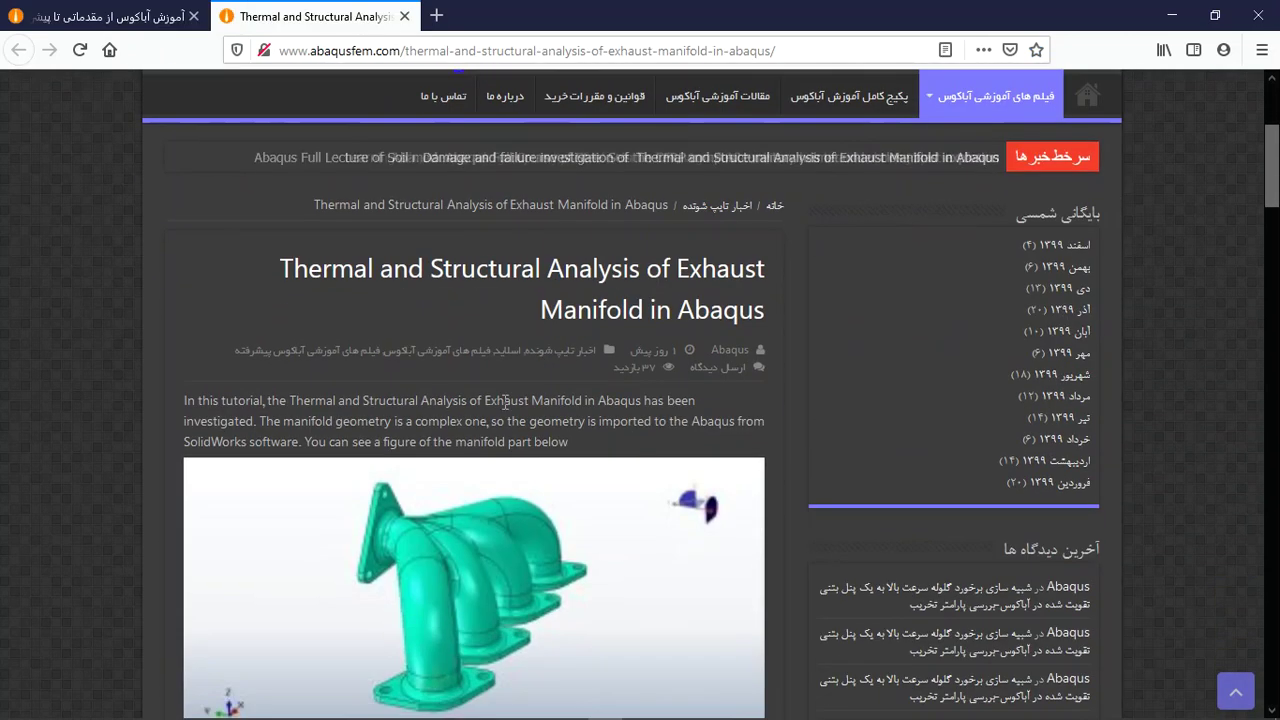
{"action": "scroll", "coordinate": [386, 330], "scroll_direction": "down", "scroll_amount": 1}
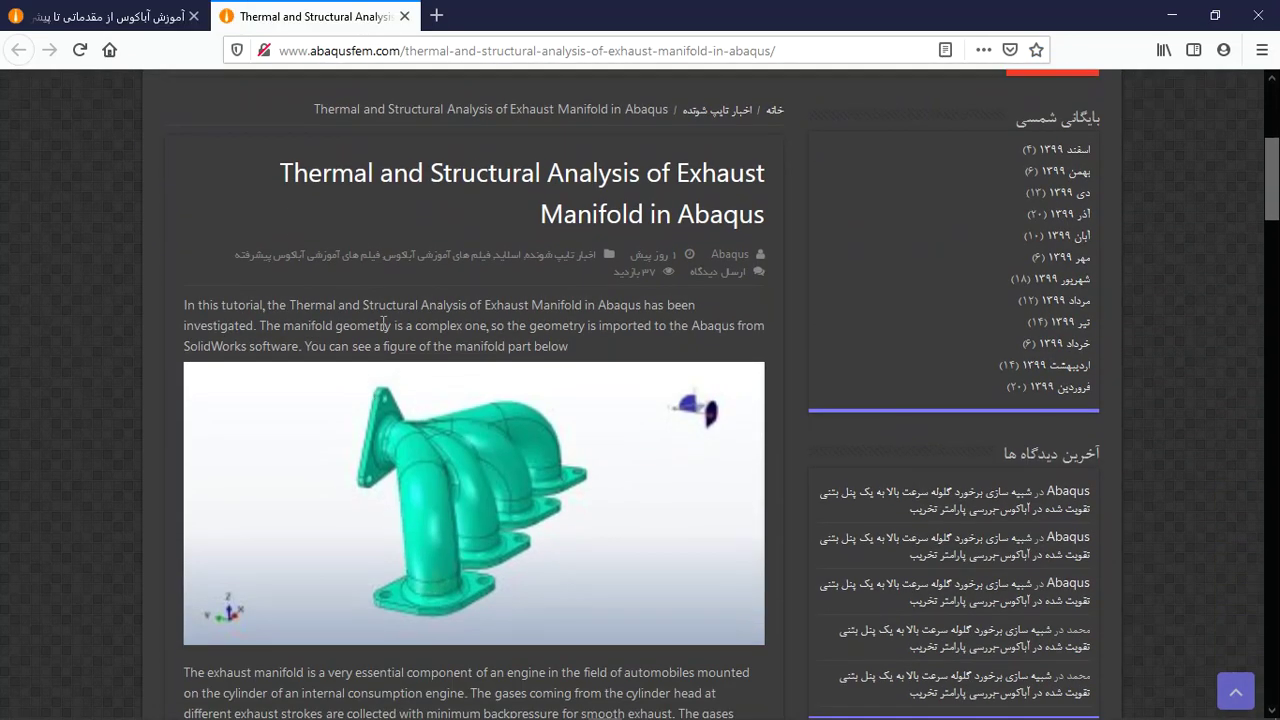
{"action": "scroll", "coordinate": [440, 410], "scroll_direction": "down", "scroll_amount": 5}
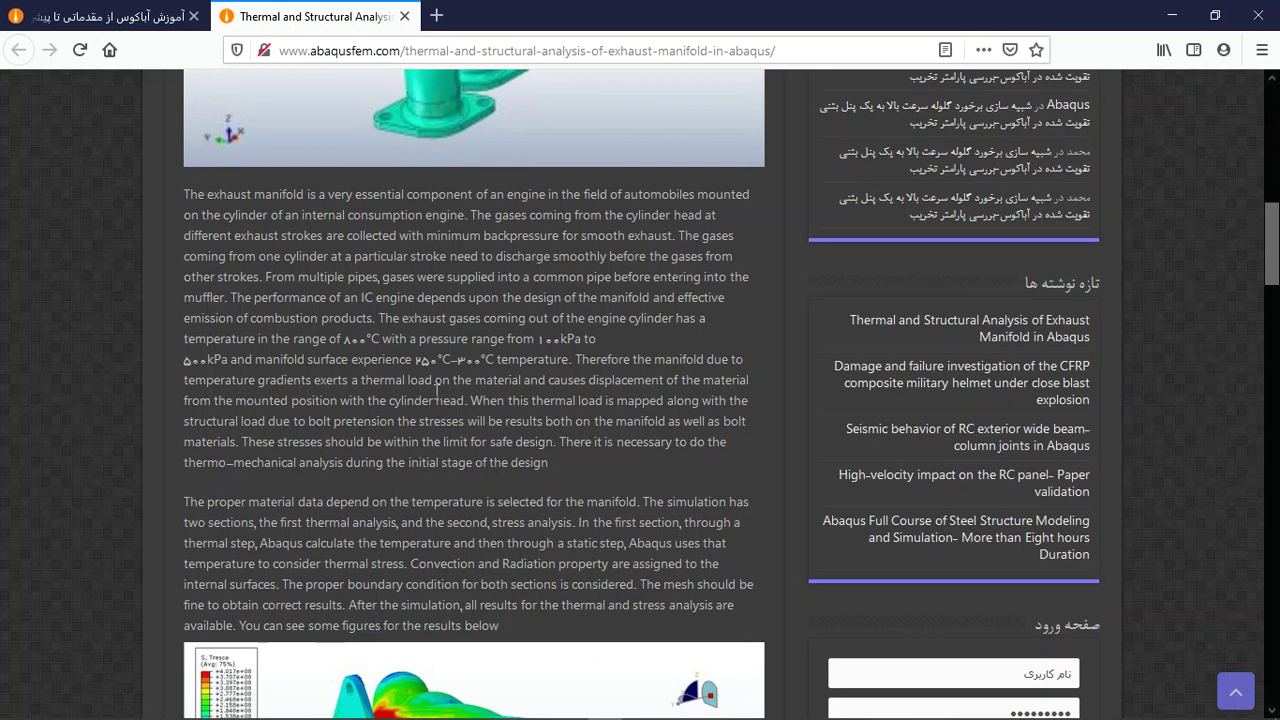
{"action": "scroll", "coordinate": [522, 230], "scroll_direction": "down", "scroll_amount": 1}
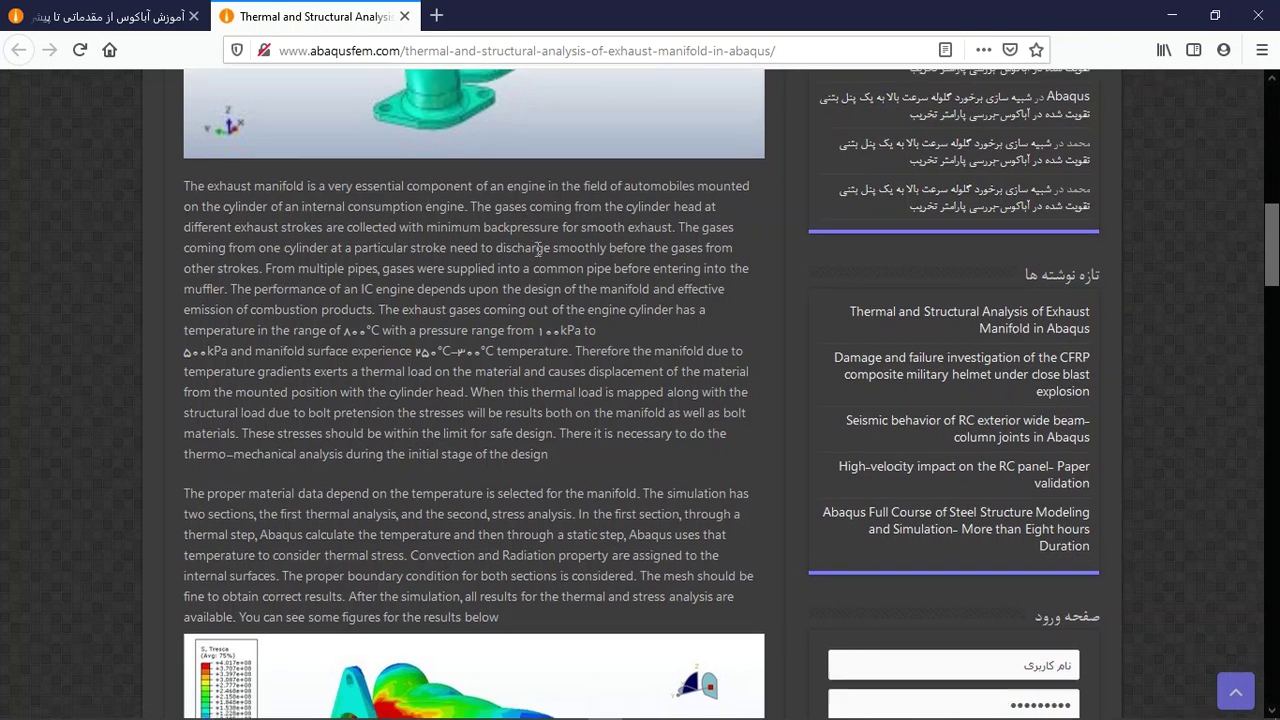
{"action": "scroll", "coordinate": [536, 240], "scroll_direction": "down", "scroll_amount": 2}
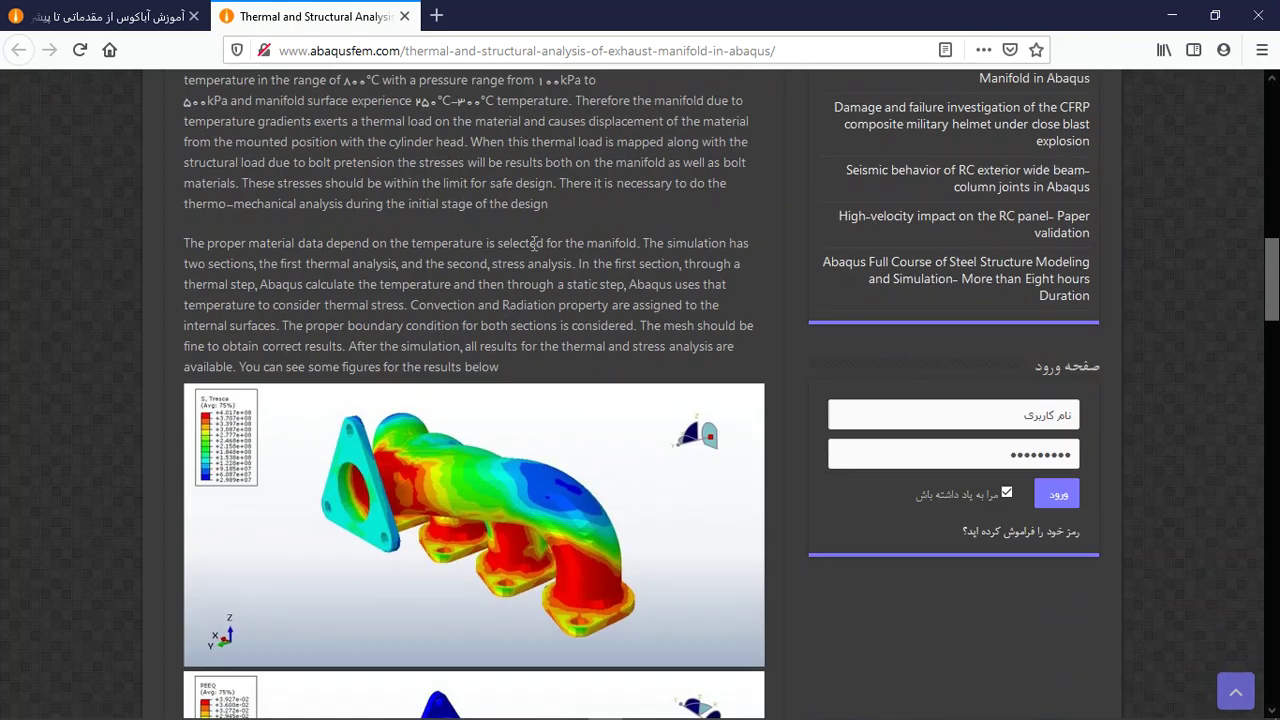
{"action": "scroll", "coordinate": [520, 255], "scroll_direction": "down", "scroll_amount": 1}
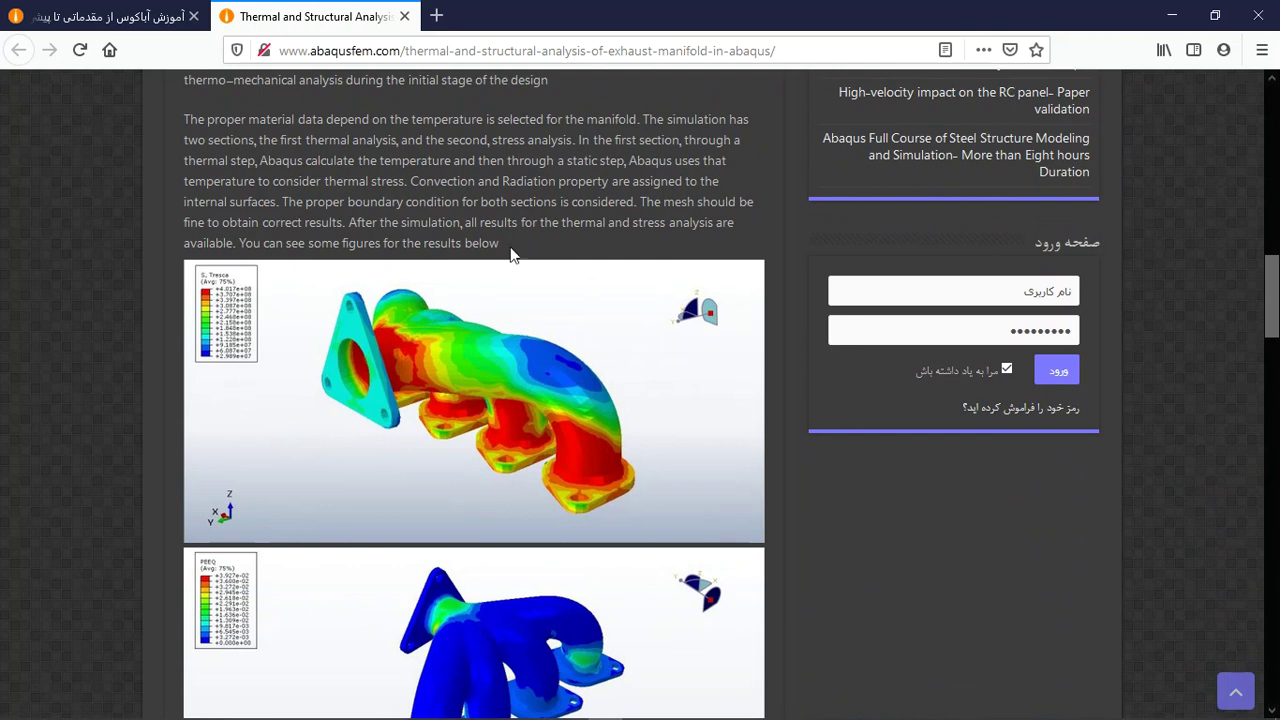
{"action": "scroll", "coordinate": [511, 222], "scroll_direction": "down", "scroll_amount": 1}
{"action": "scroll", "coordinate": [512, 228], "scroll_direction": "down", "scroll_amount": 1}
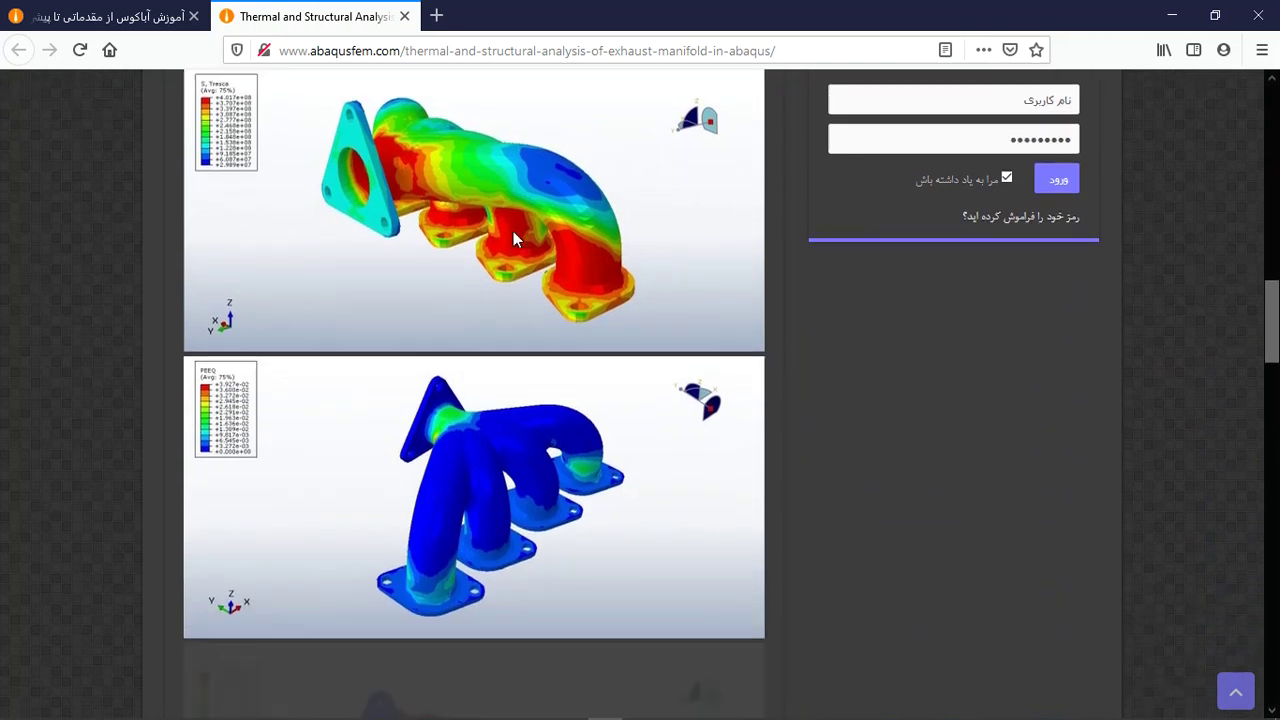
{"action": "scroll", "coordinate": [511, 237], "scroll_direction": "down", "scroll_amount": 4}
{"action": "scroll", "coordinate": [508, 247], "scroll_direction": "down", "scroll_amount": 3}
{"action": "scroll", "coordinate": [507, 250], "scroll_direction": "down", "scroll_amount": 1}
{"action": "scroll", "coordinate": [507, 250], "scroll_direction": "down", "scroll_amount": 1}
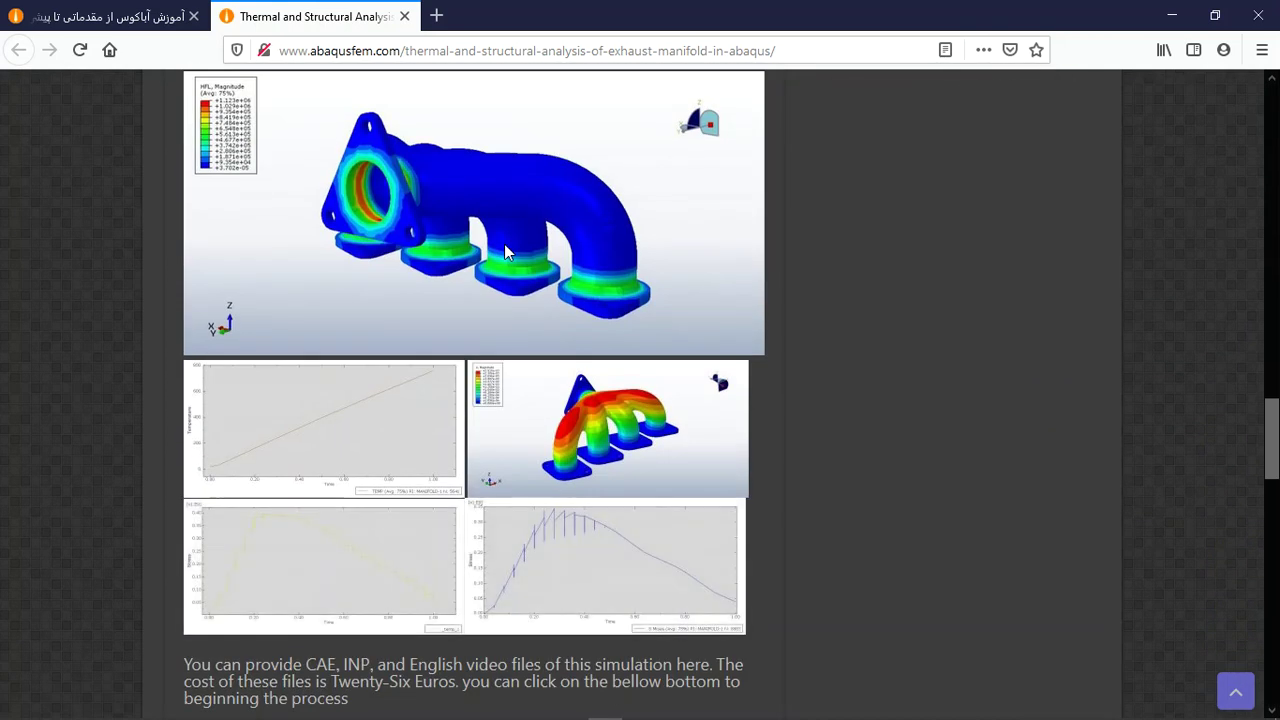
{"action": "scroll", "coordinate": [506, 251], "scroll_direction": "down", "scroll_amount": 2}
{"action": "scroll", "coordinate": [505, 255], "scroll_direction": "down", "scroll_amount": 2}
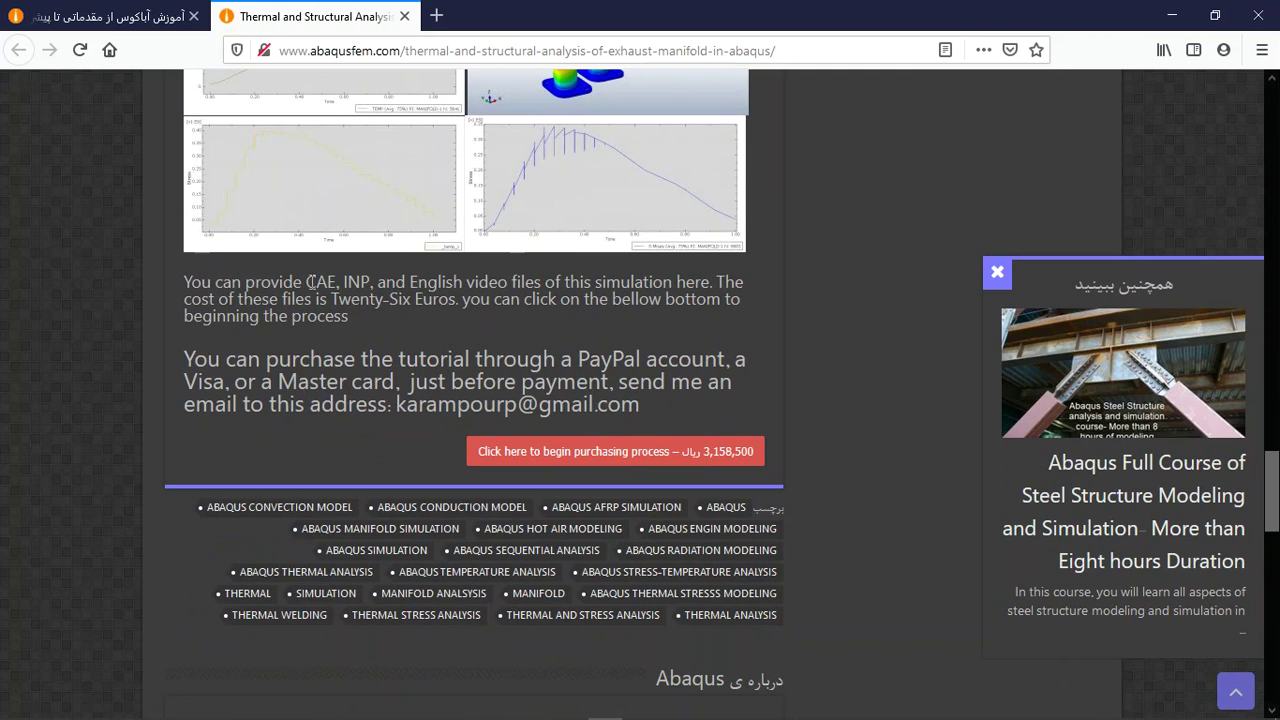
In the article's purchase paragraph, select the contact email address after first selecting 'CAE, INP, English'.
{"action": "left_click_drag", "start_coordinate": [303, 283], "coordinate": [592, 283]}
{"action": "left_click", "coordinate": [590, 310]}
{"action": "left_click_drag", "start_coordinate": [397, 404], "coordinate": [646, 404]}
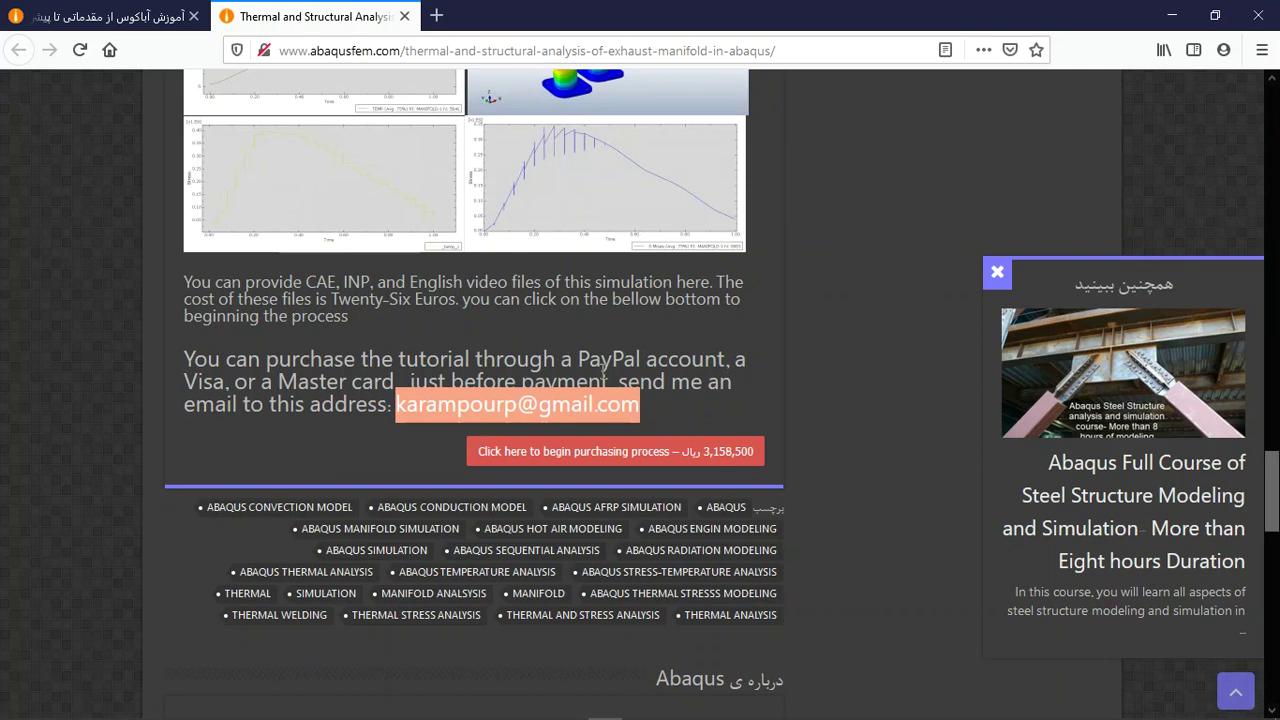